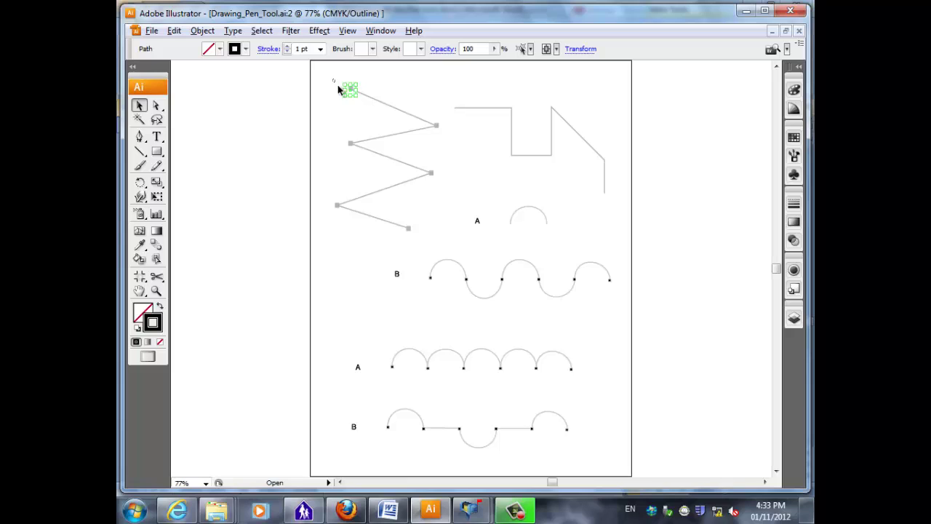
Step: Trace the zigzag template with the Pen tool, placing straight-line anchor points on all six markers, and deselect the finished path
left_click(366, 120)
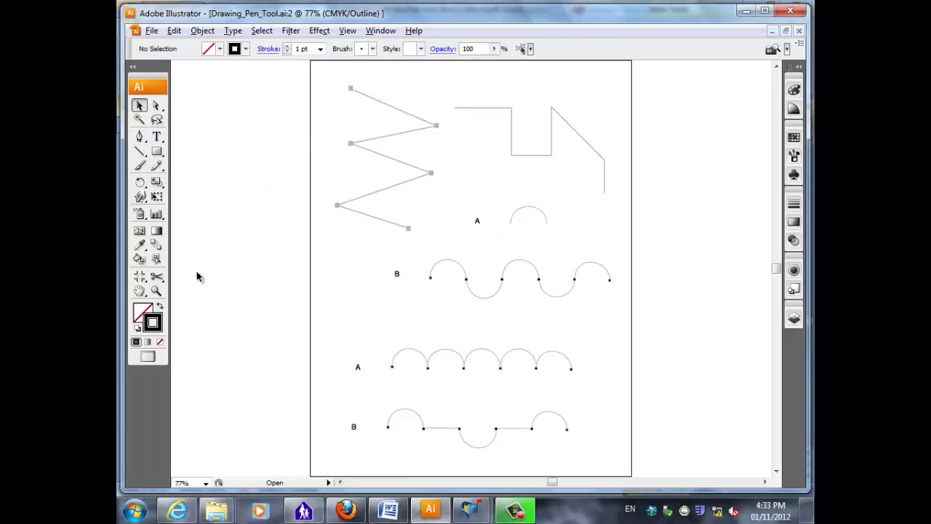
left_click(156, 291)
left_click_drag(324, 71, 486, 279)
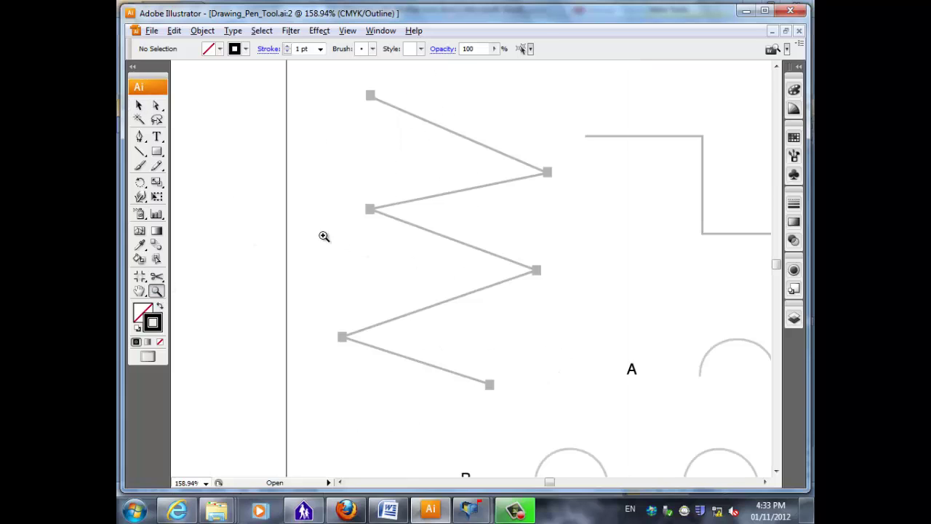
left_click(139, 137)
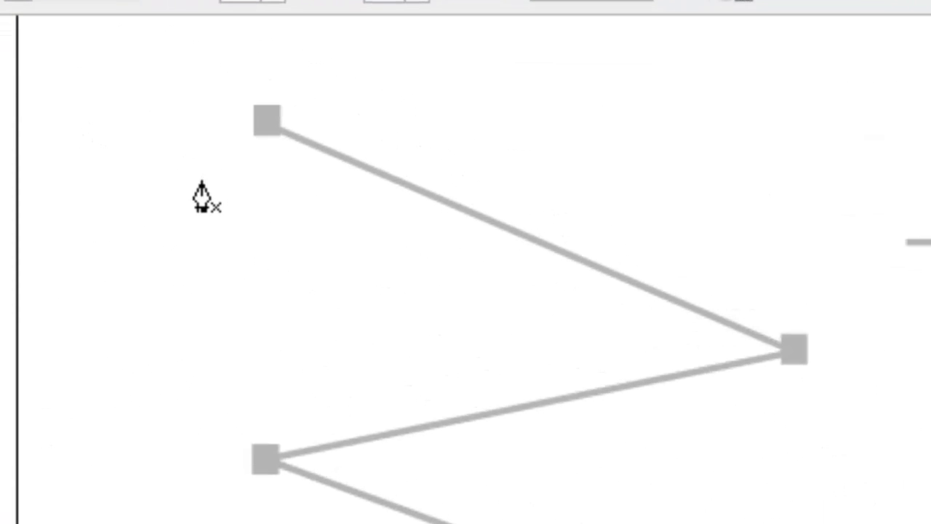
left_click(267, 121)
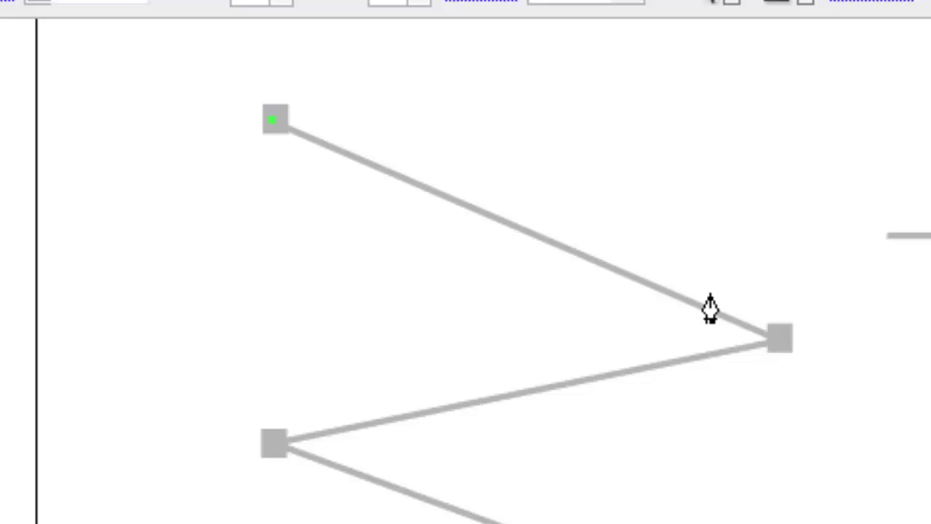
left_click(780, 337)
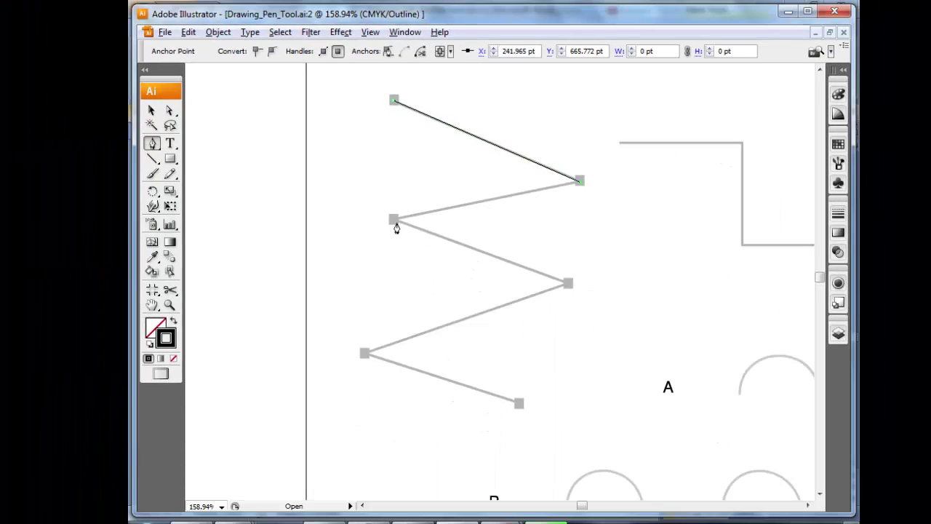
left_click(274, 445)
left_click(567, 292)
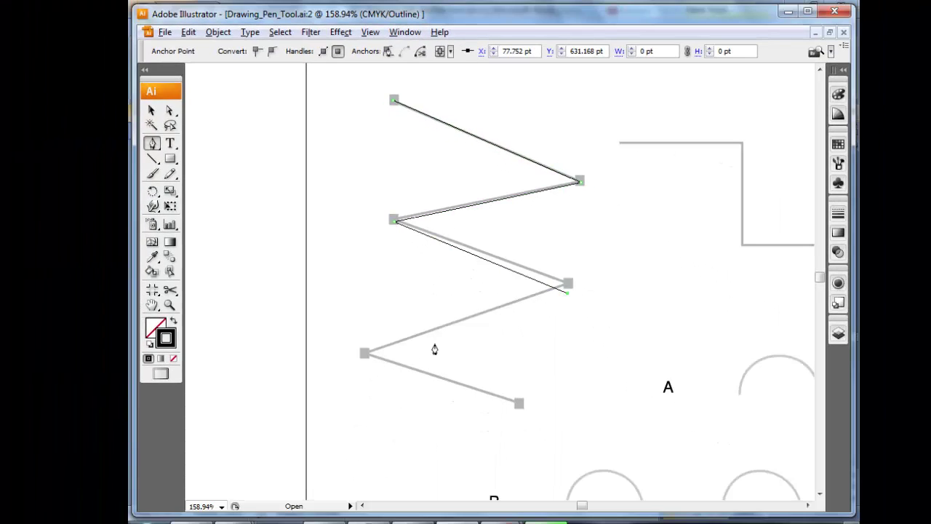
left_click(363, 354)
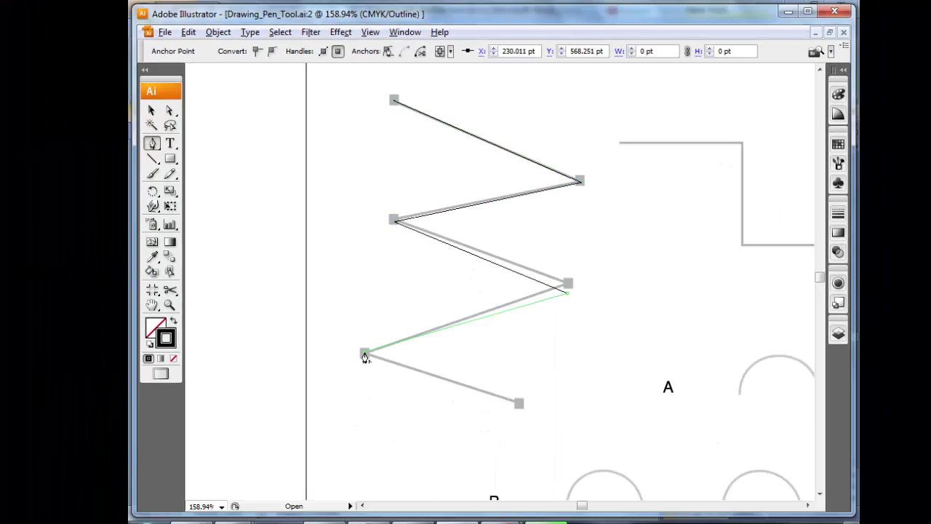
left_click(519, 405)
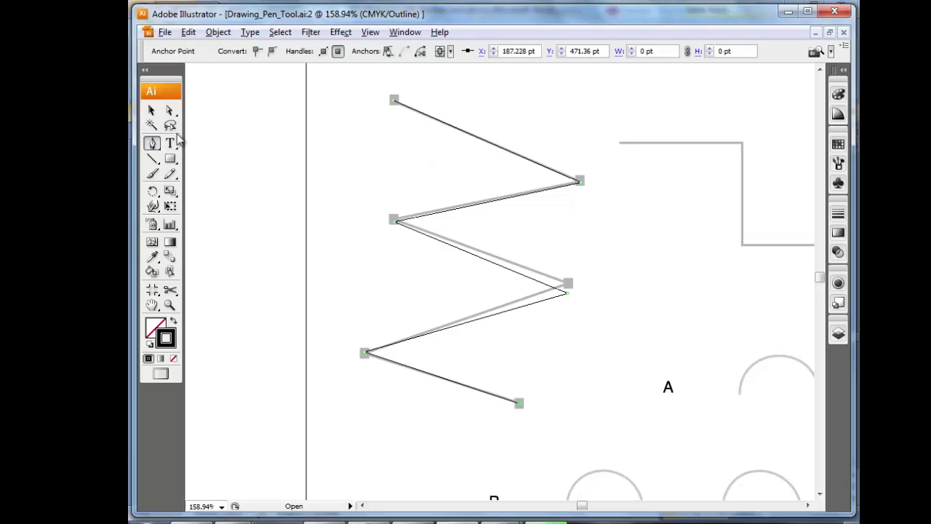
left_click(151, 110)
left_click(373, 227)
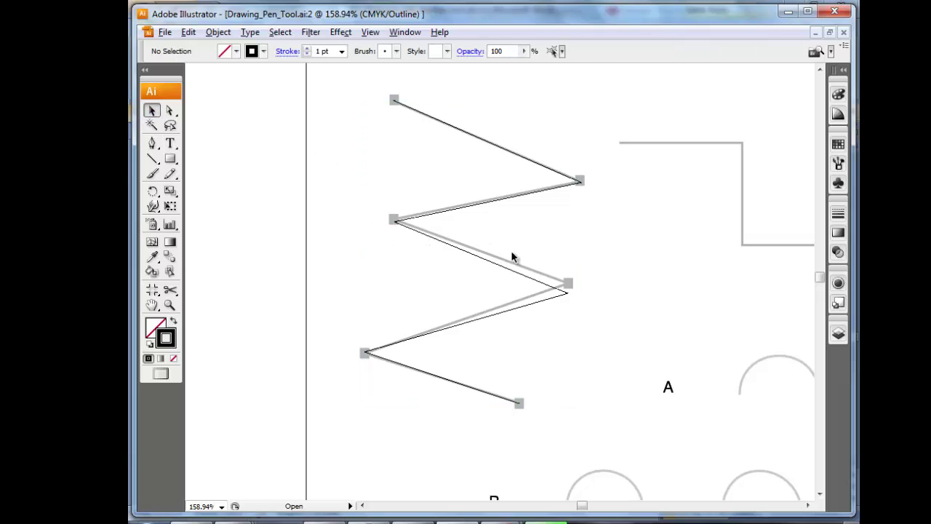
Step: Move the zigzag path's misplaced fourth anchor point onto its grey template marker with the Direct Selection tool
left_click(170, 110)
left_click(568, 295)
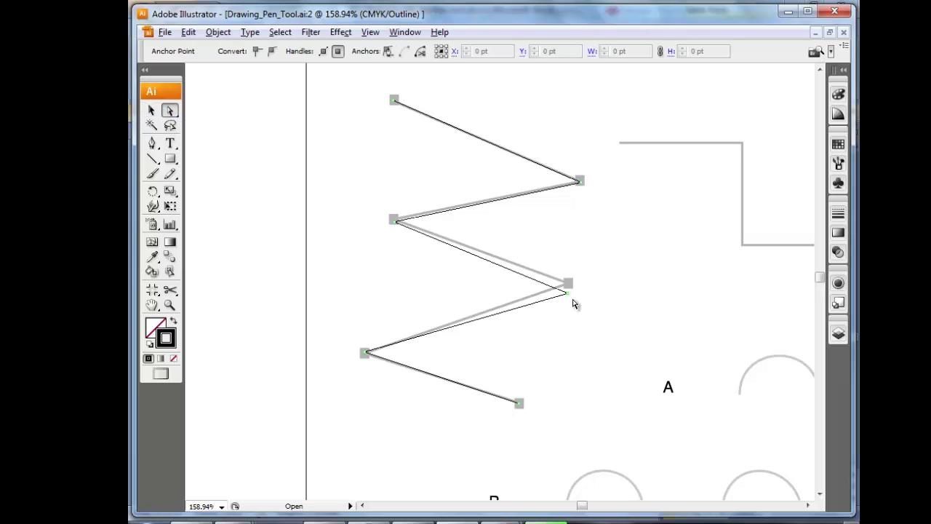
left_click(568, 295)
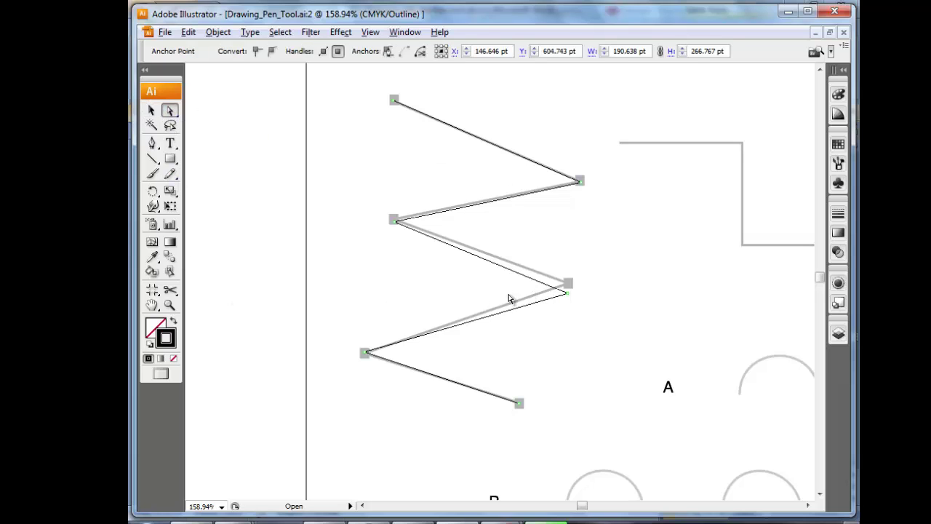
left_click(169, 304)
left_click_drag(467, 234, 594, 318)
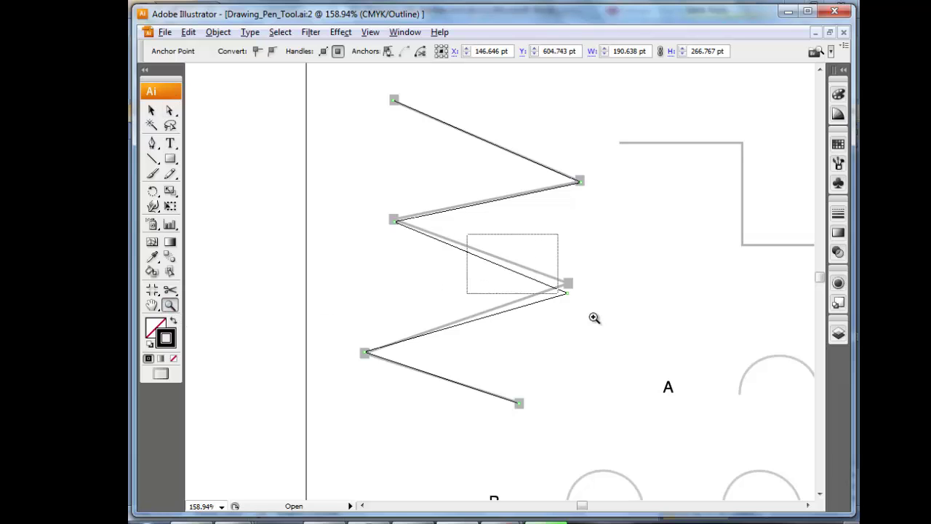
left_click(169, 110)
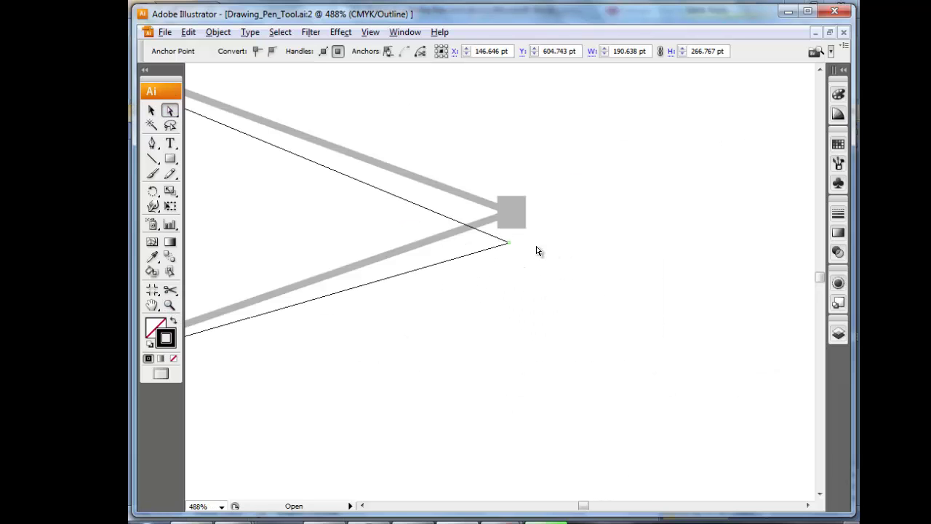
left_click_drag(508, 245, 514, 211)
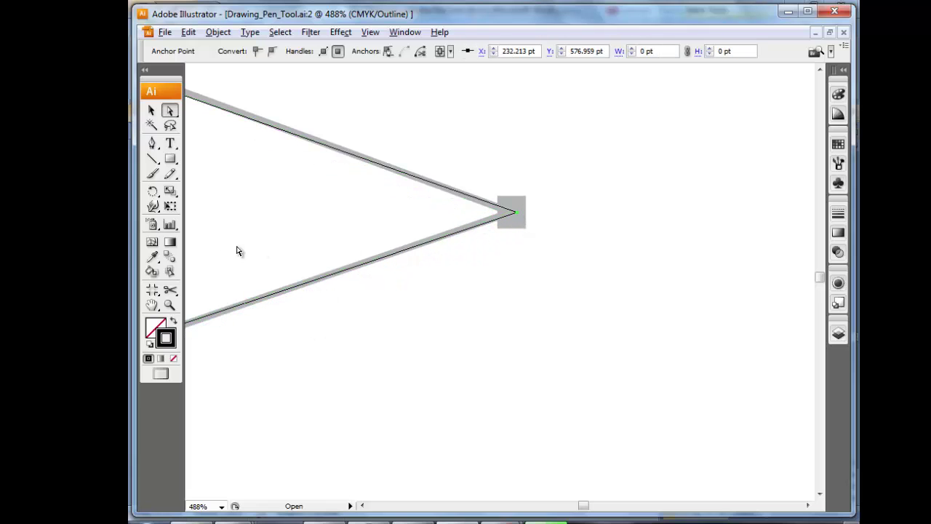
Step: Move the zigzag path's third anchor point onto its grey template marker and deselect the path
left_click(169, 305)
left_click(439, 237, "alt")
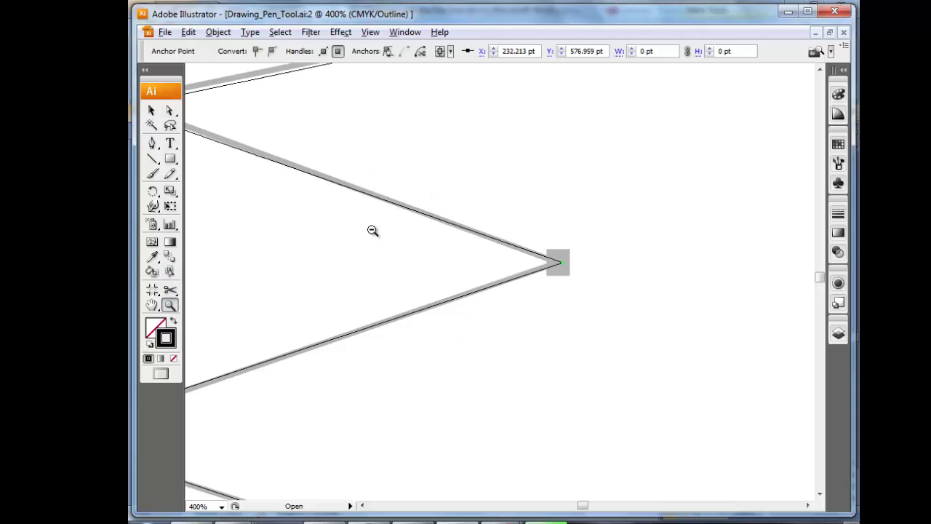
left_click(323, 220, "alt")
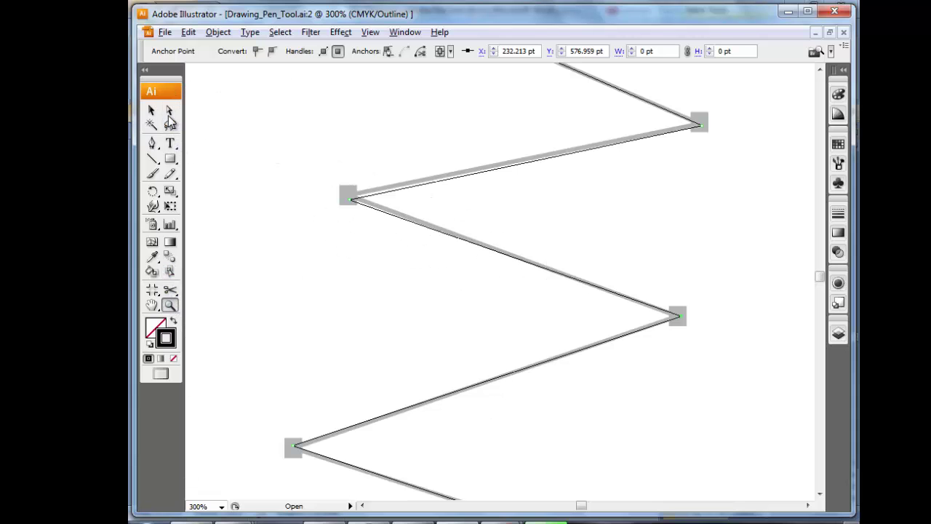
left_click(169, 110)
left_click(349, 201)
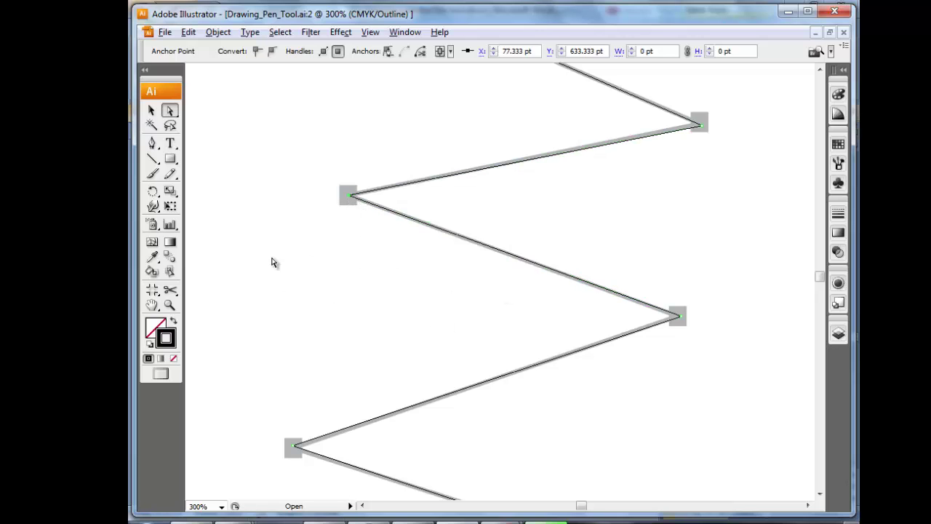
left_click(151, 110)
left_click(245, 293)
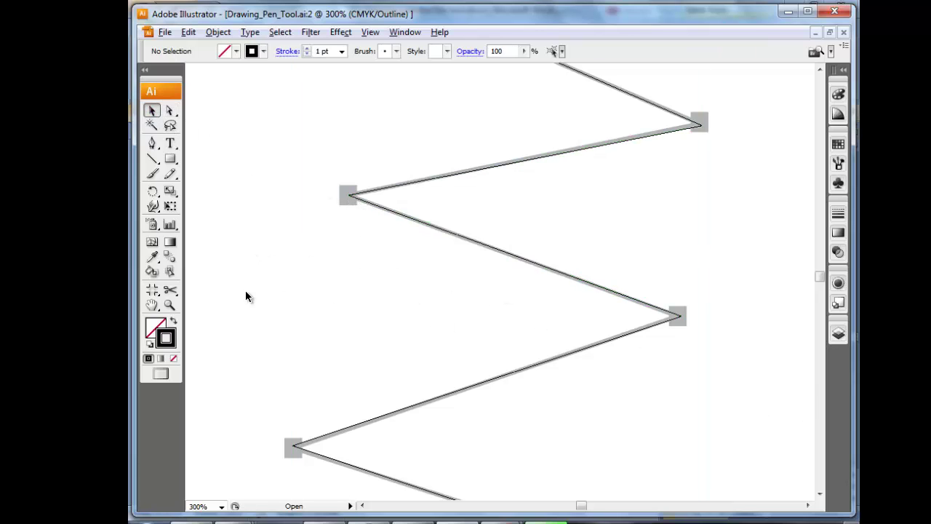
Step: Delete the zigzag segment between the third and fourth anchor points and hide the template layer, Layer 1
left_click(517, 260)
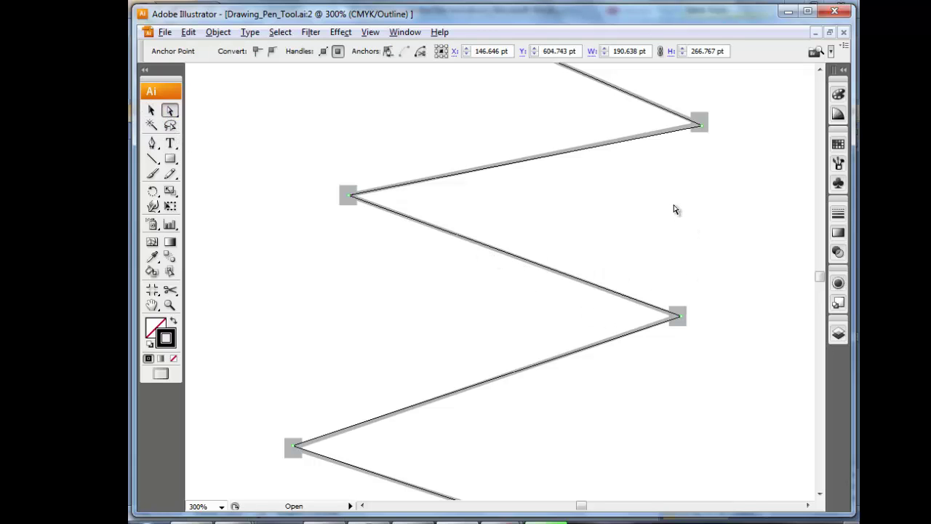
key("Delete")
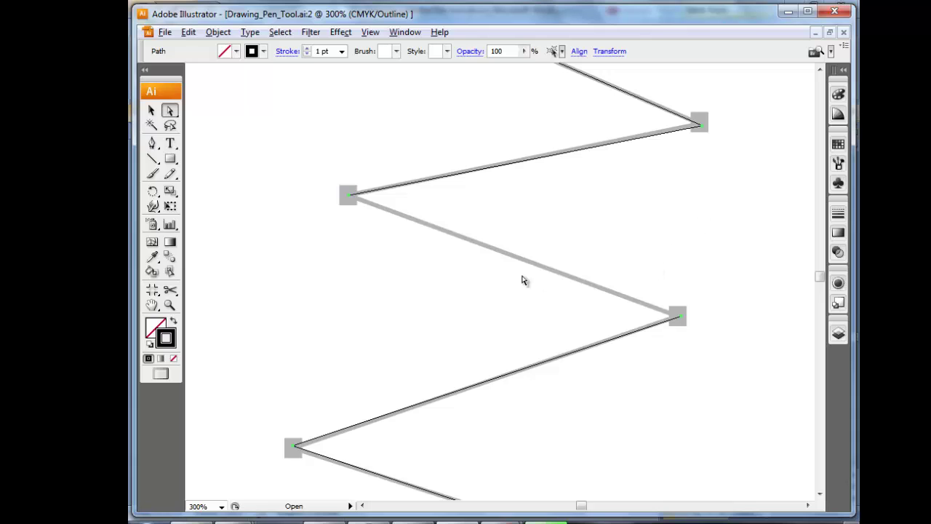
left_click(838, 333)
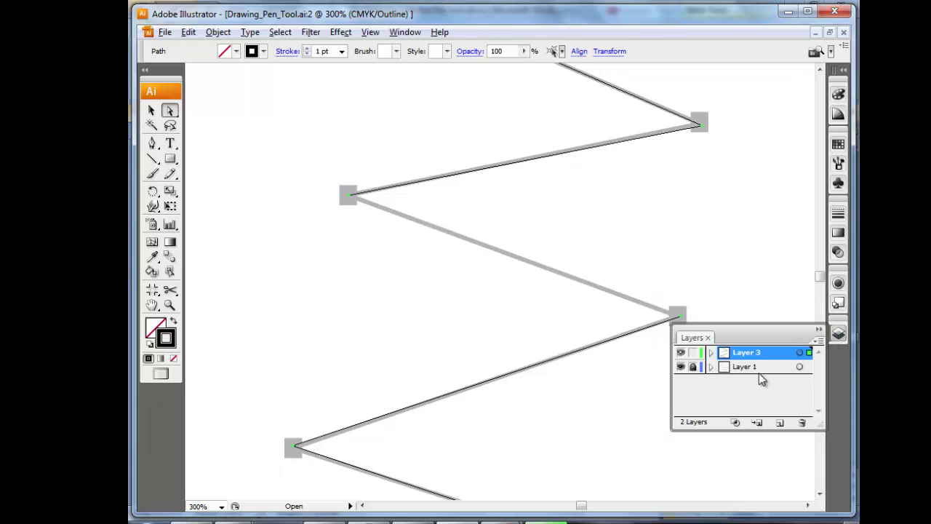
left_click(681, 367)
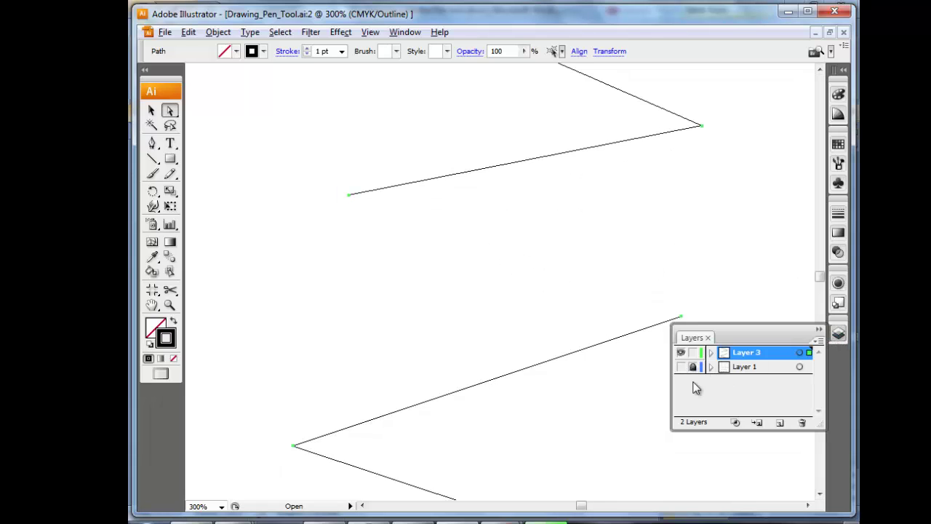
left_click(820, 331)
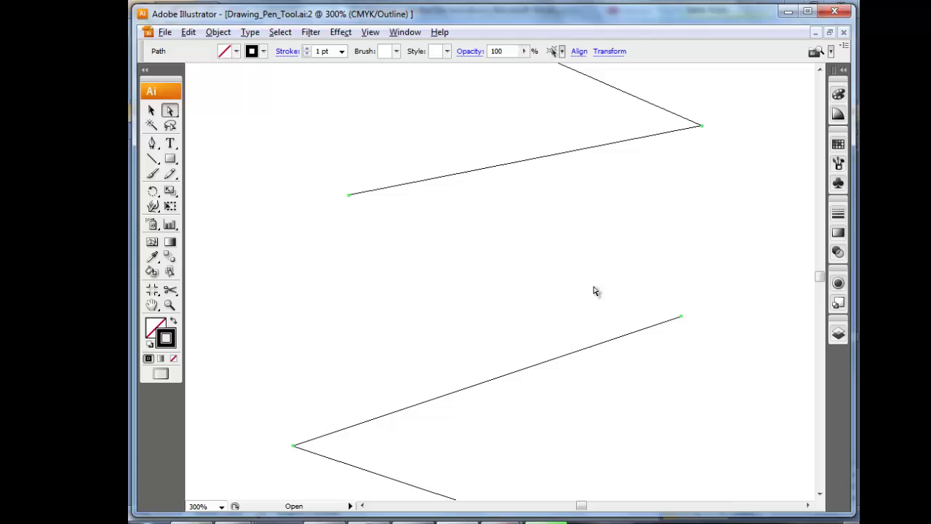
Step: Reconnect the two open zigzag pieces by joining their facing endpoints with the Pen tool, and deselect the path
left_click(169, 305)
left_click(524, 246, "alt")
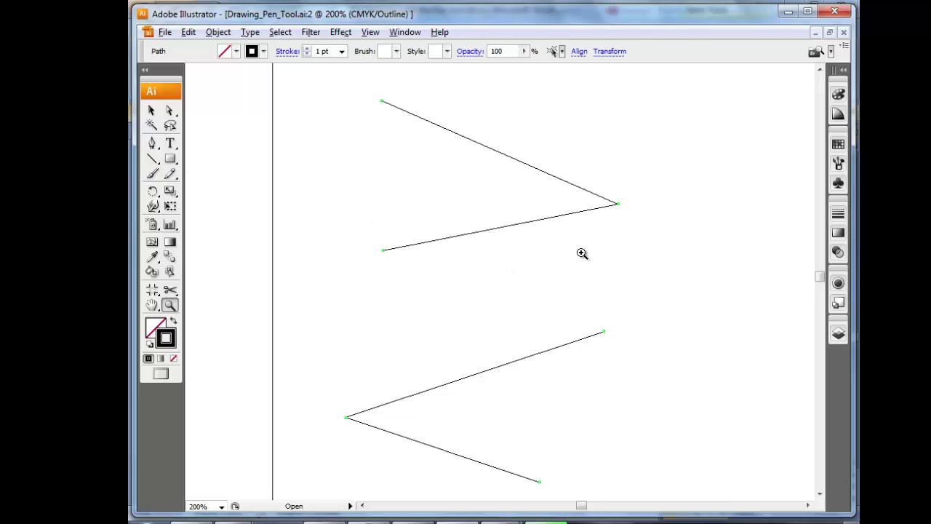
left_click(152, 144)
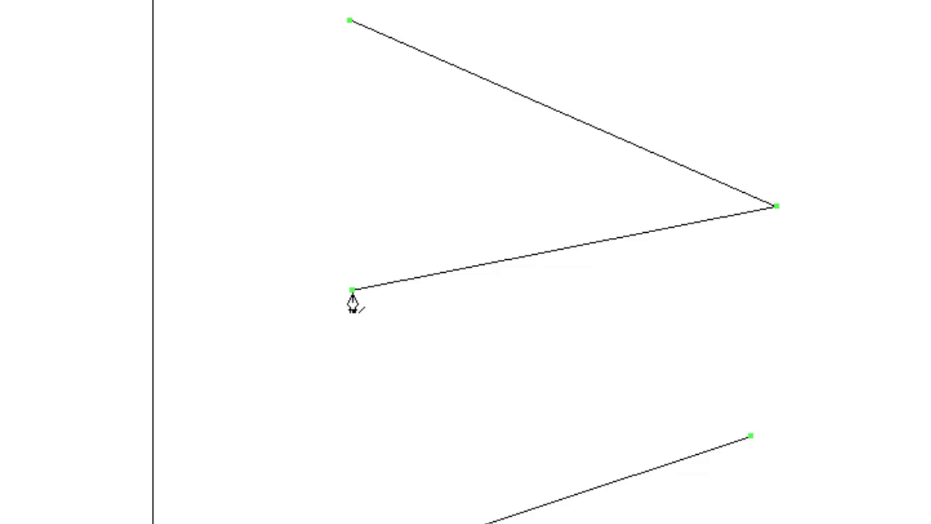
left_click(352, 292)
left_click(751, 437)
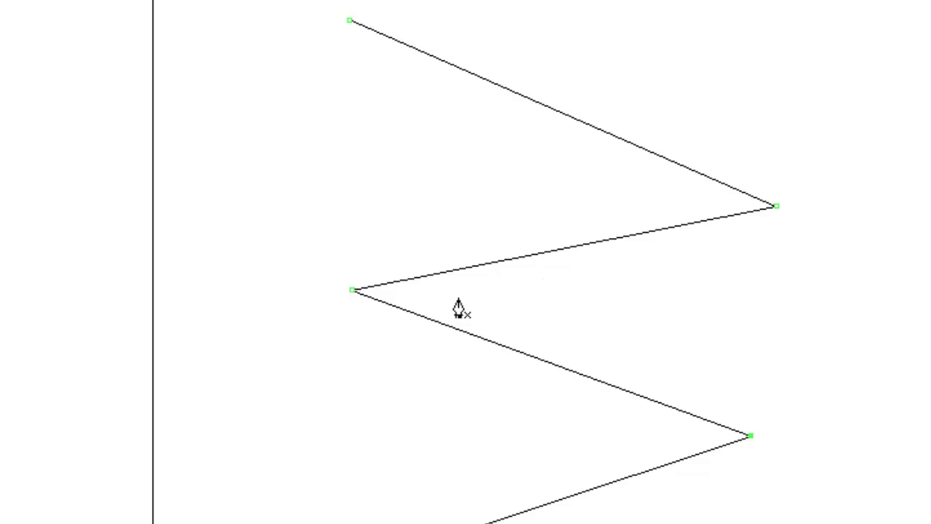
key("v")
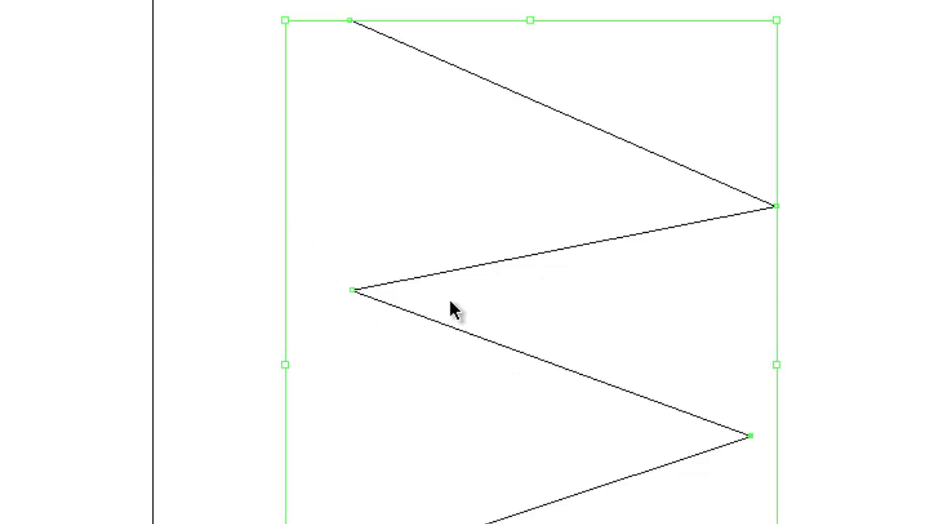
left_click(478, 291)
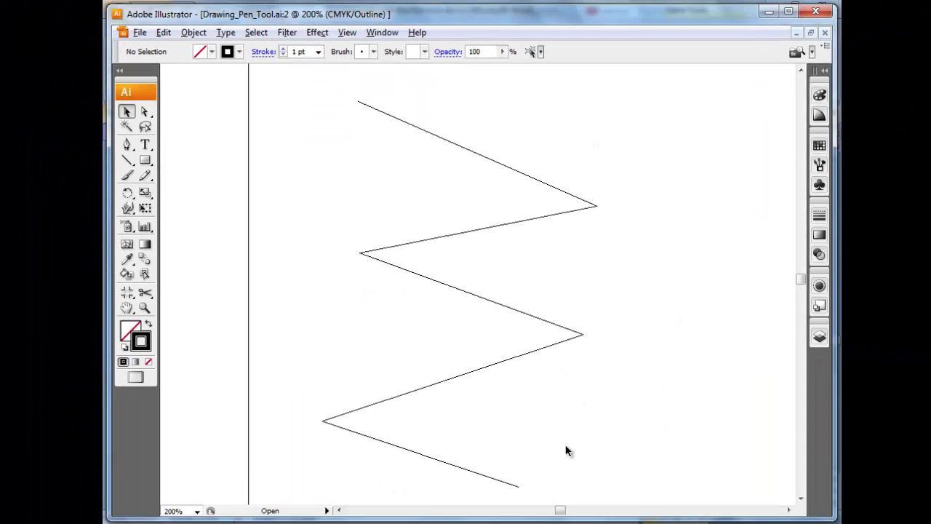
Step: Make the template layer, Layer 1, visible again
left_click_drag(610, 523, 622, 523)
left_click_drag(565, 512, 564, 512)
key("ctrl+0")
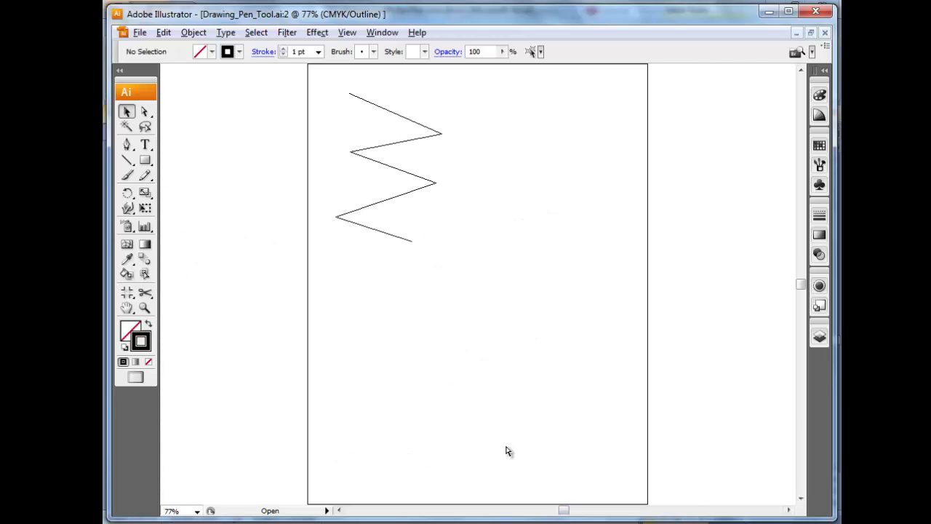
left_click(819, 337)
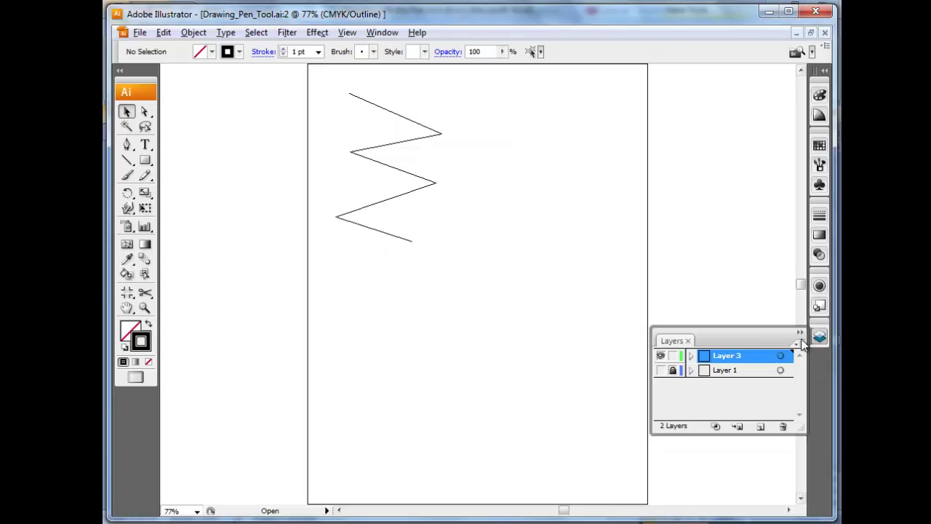
left_click(662, 371)
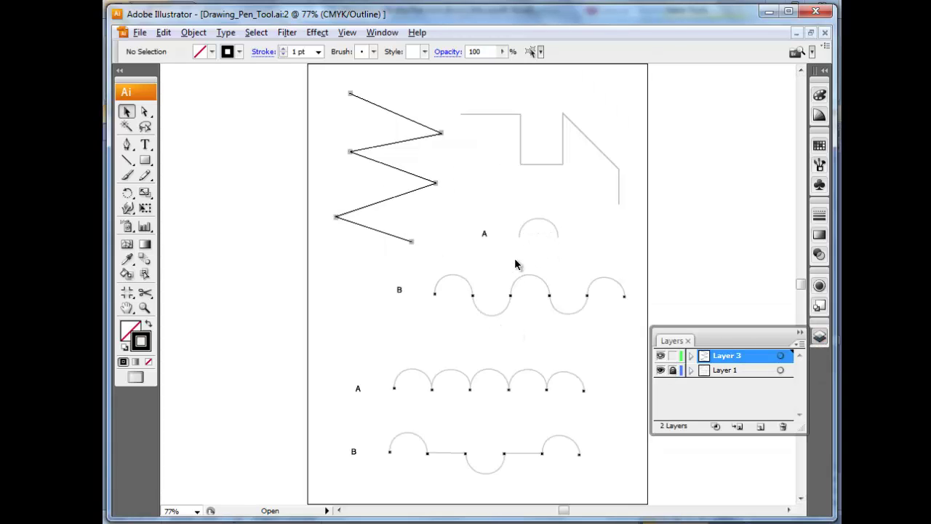
Step: Trace the angular stepped line beside the zigzag with straight Pen tool segments, down to its lower end, and deselect the path
left_click(129, 146)
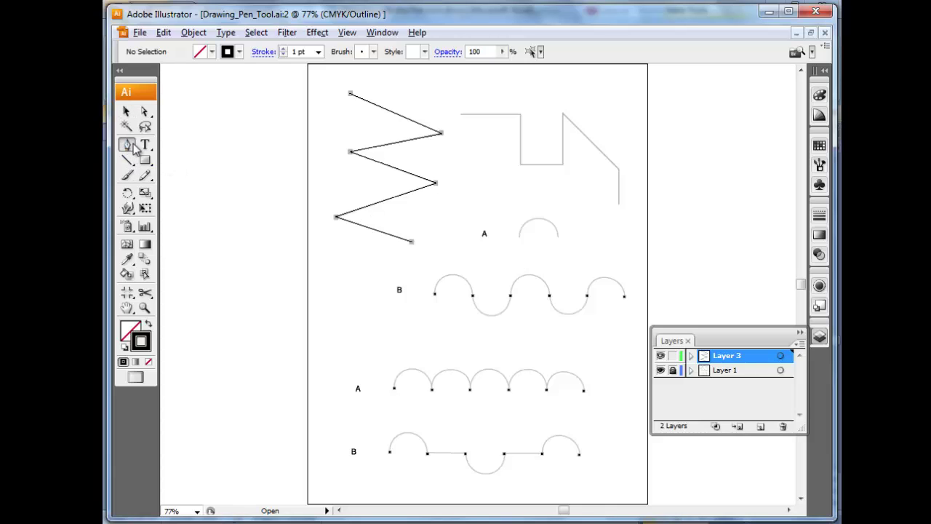
left_click(460, 117)
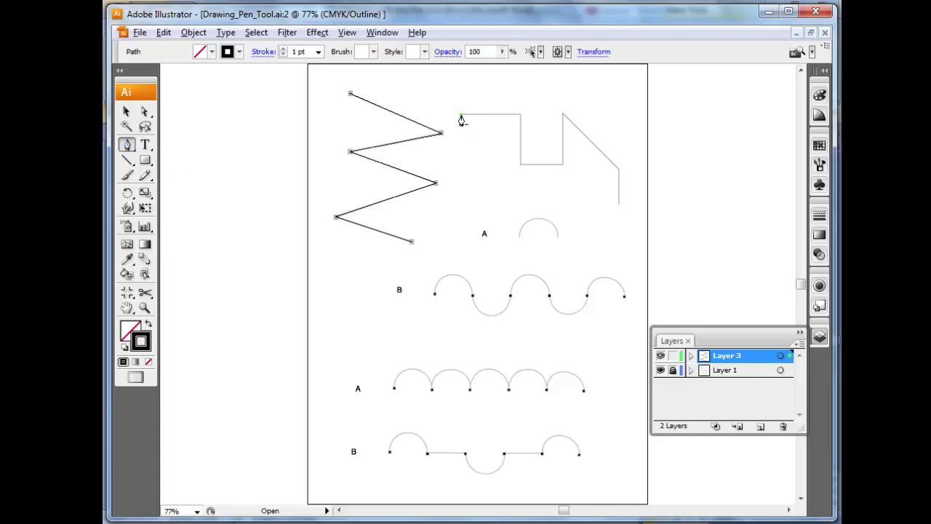
left_click(521, 115)
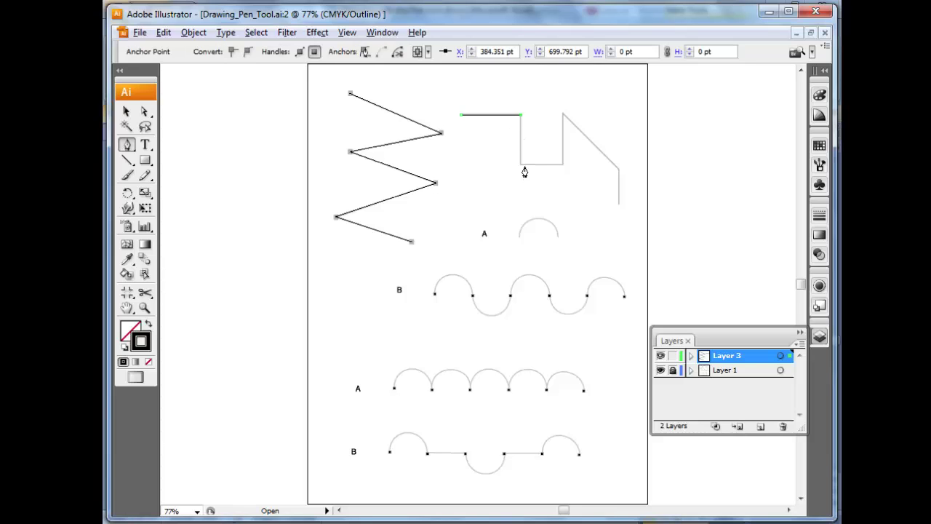
left_click(521, 165)
left_click(563, 165)
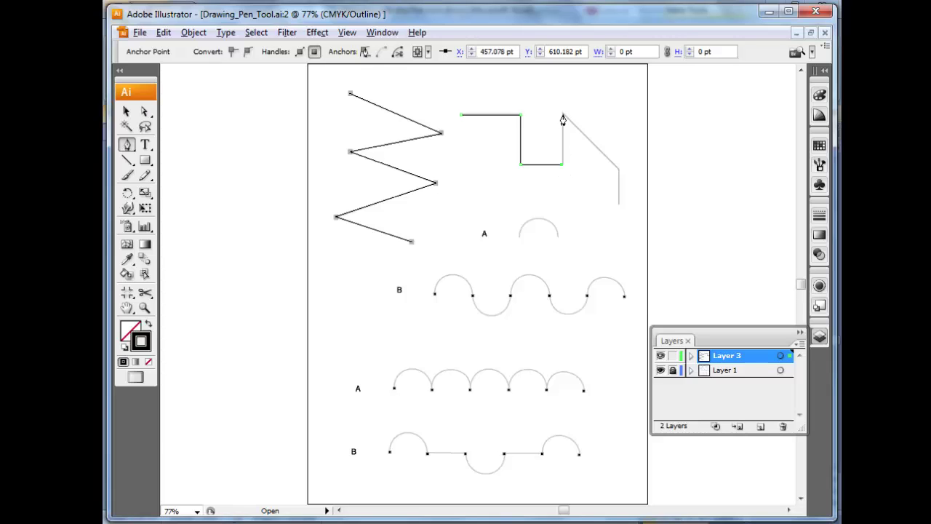
left_click(562, 115)
left_click(619, 173)
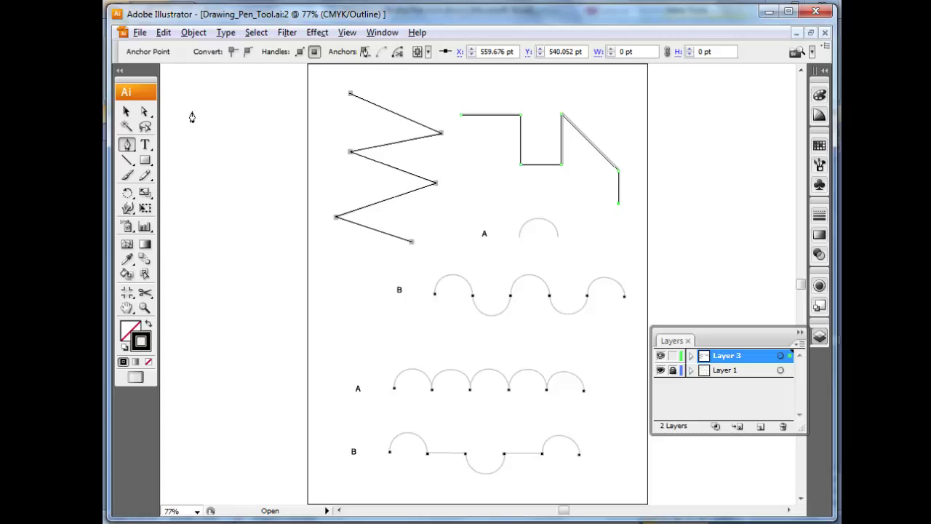
left_click(126, 111)
left_click(518, 224)
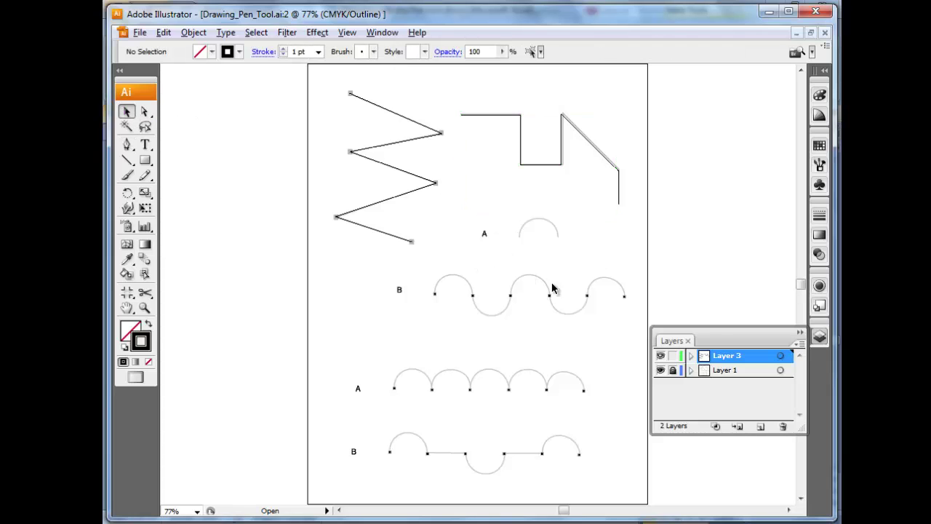
Step: Try tracing the single arch A as one curve, pulling the first handle up and the second handle down, and discard it
left_click(145, 308)
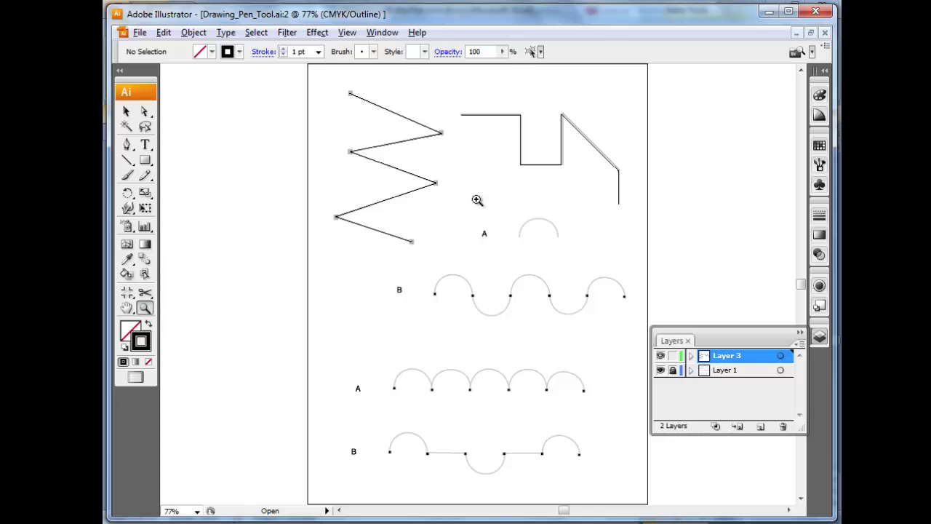
left_click_drag(505, 208, 587, 259)
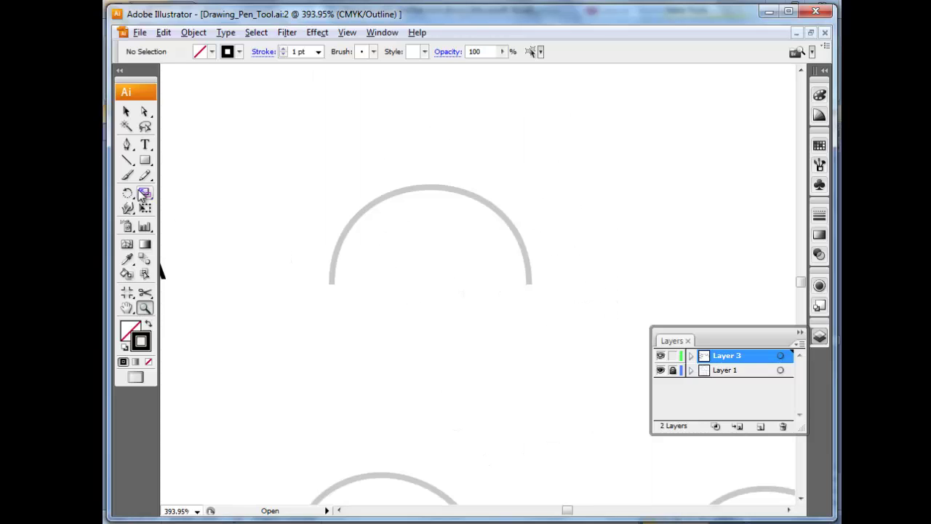
left_click(127, 144)
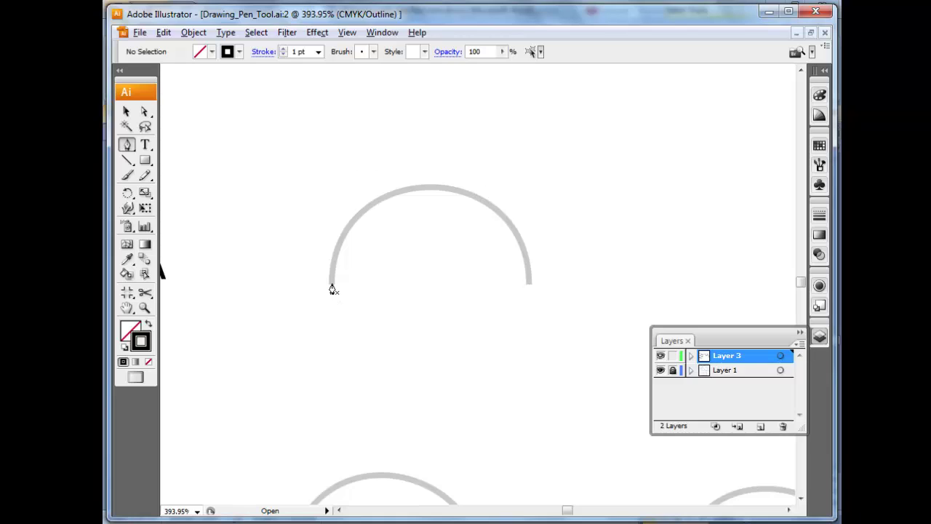
left_click_drag(331, 283, 332, 173)
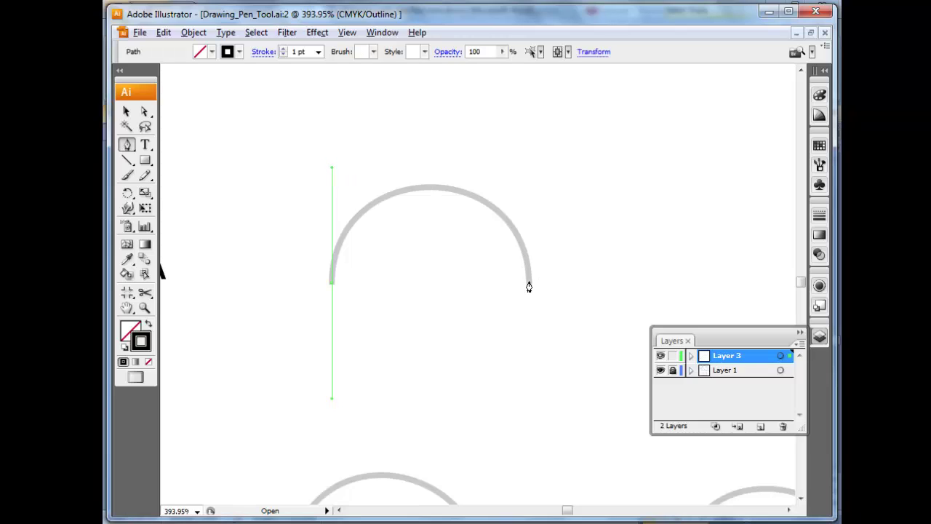
left_click_drag(529, 289, 535, 420)
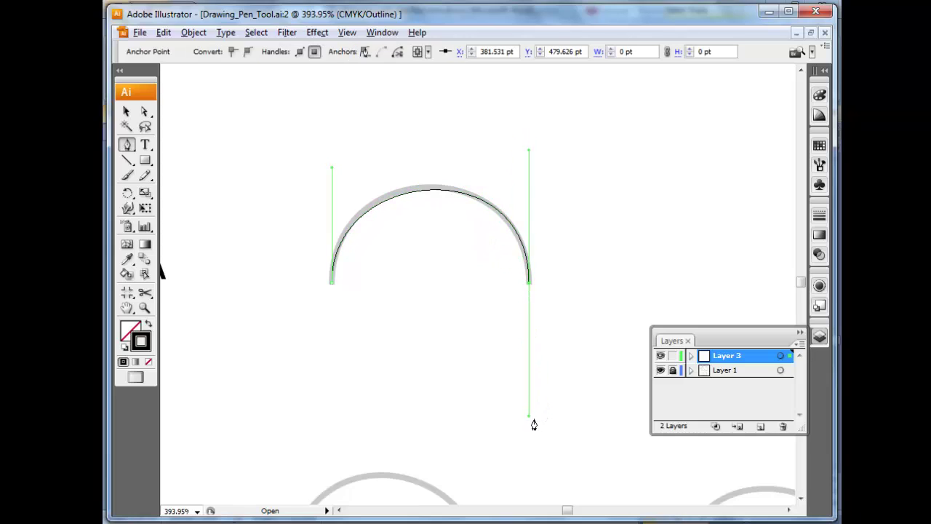
left_click(462, 354, "ctrl")
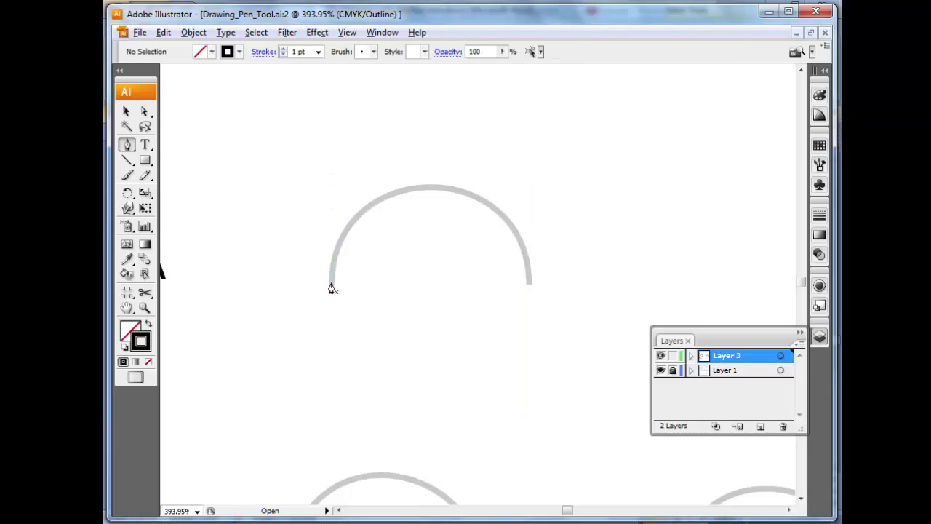
Step: Try drawing arch A with its first handle pulled downward, swing that handle up and outward, and delete the misshapen curve
left_click(333, 364)
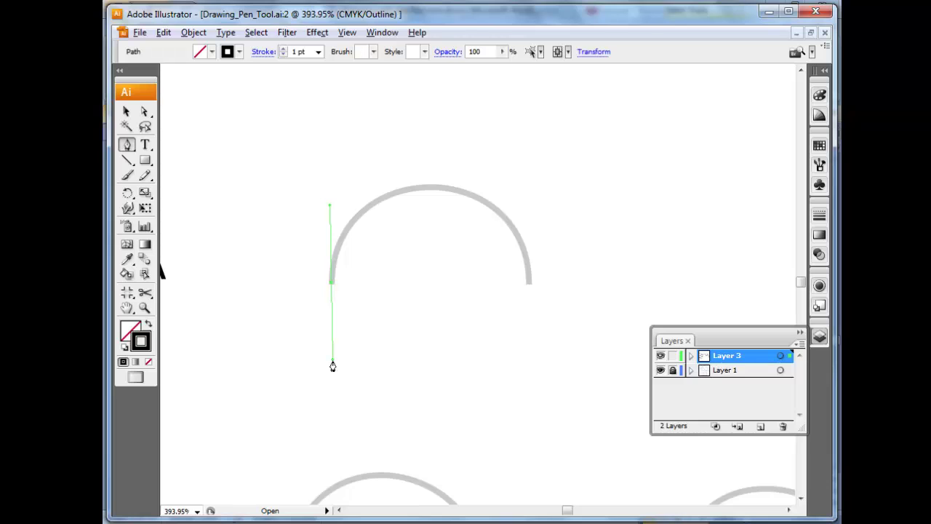
left_click_drag(530, 287, 571, 470)
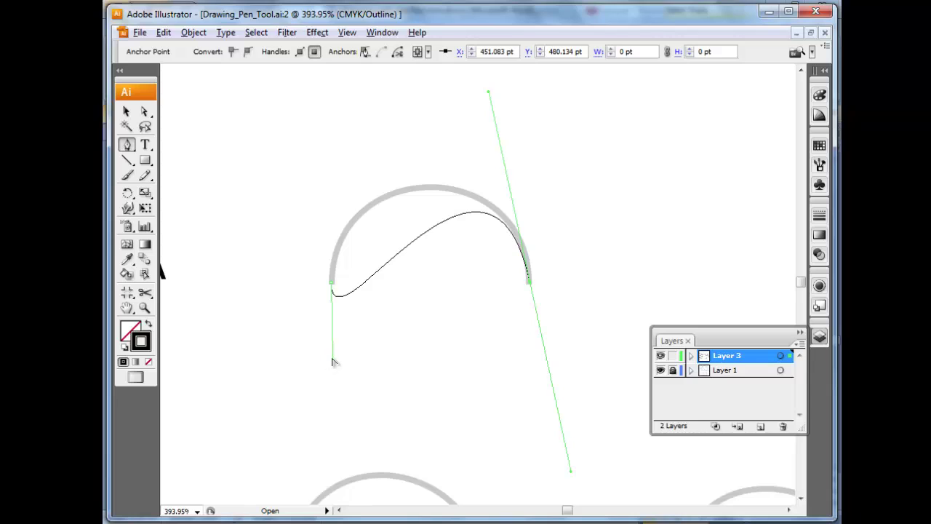
left_click_drag(332, 360, 277, 267)
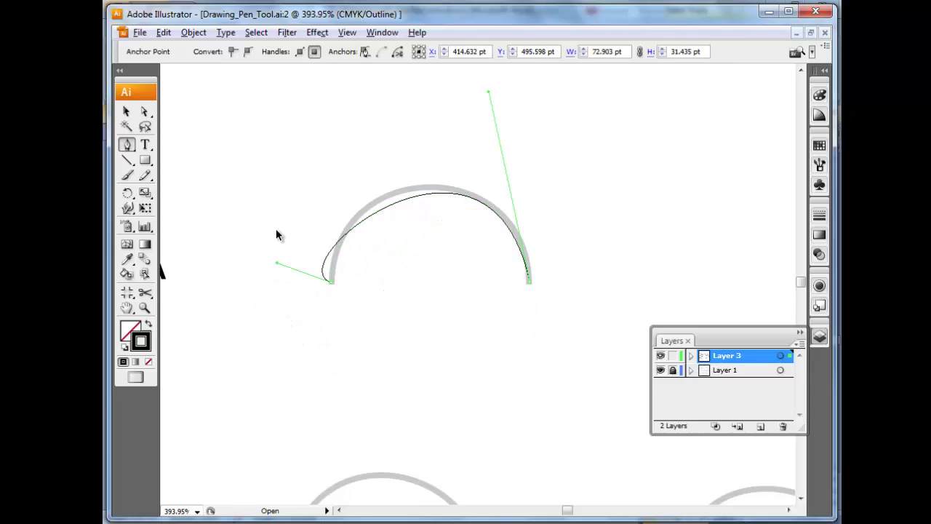
key("Delete")
key("ctrl+z")
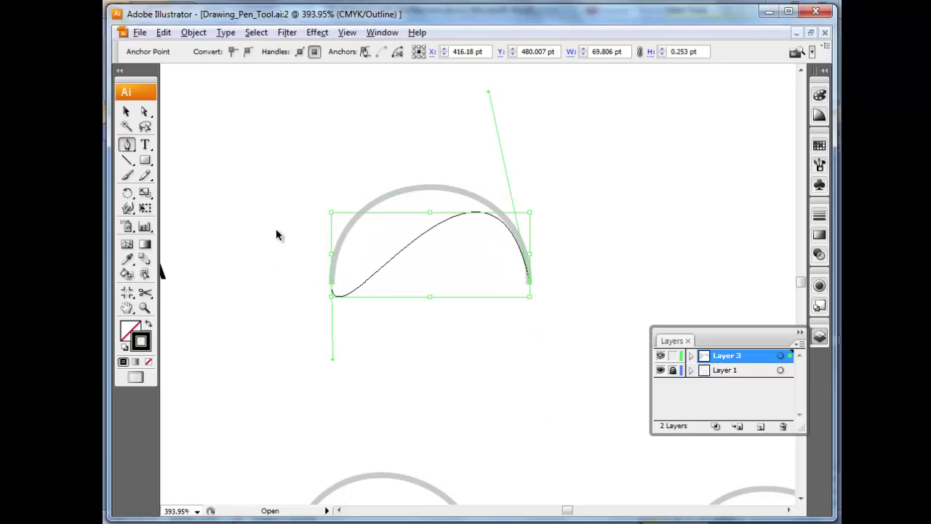
key("Delete")
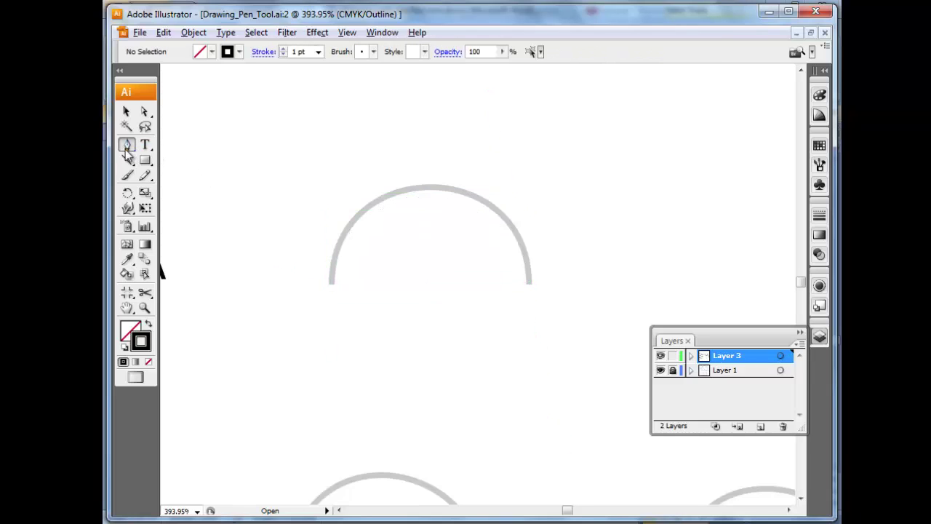
Step: Trace arch A with two smooth anchor points, adjust both upper handles until the curve follows the template, and deselect it
left_click_drag(332, 282, 332, 189)
left_click_drag(530, 284, 541, 432)
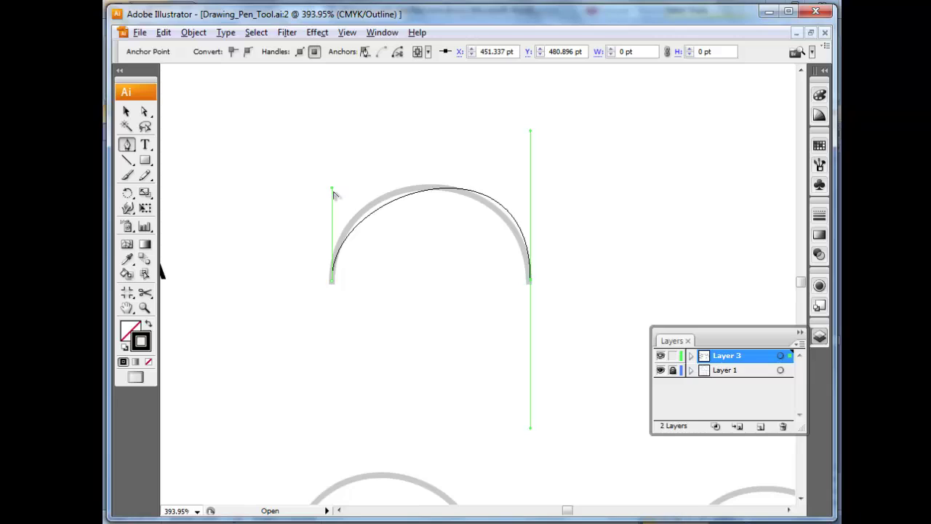
left_click_drag(333, 191, 332, 164)
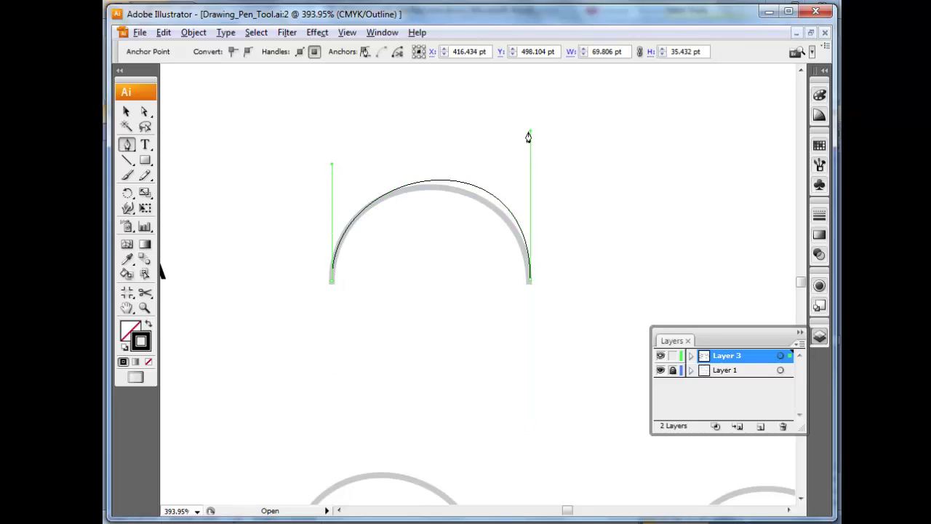
left_click_drag(532, 135, 531, 155)
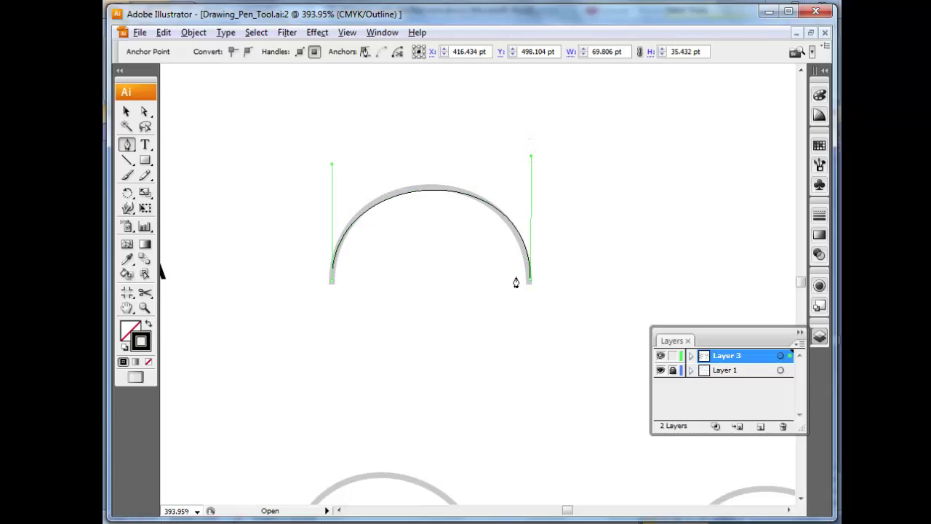
left_click(320, 411)
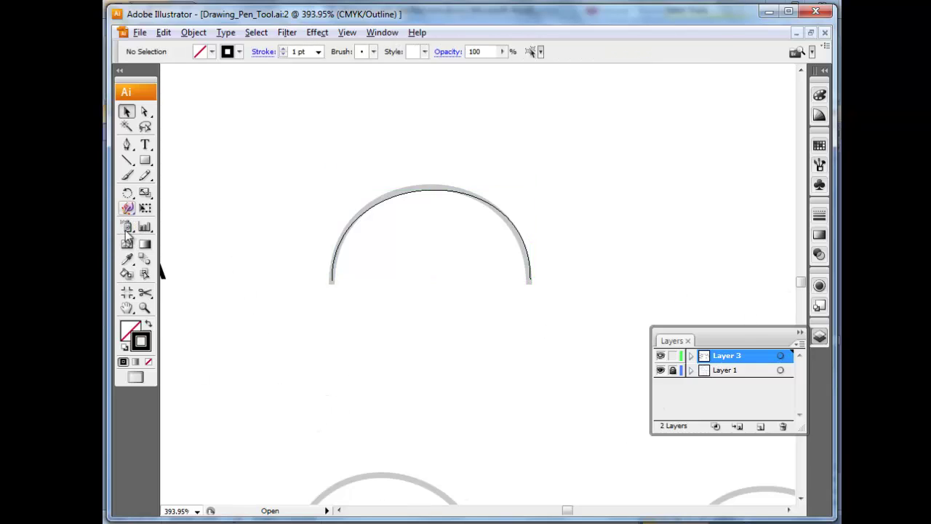
Step: Trace the first three arcs of wave B with smooth Pen tool anchors on its first four markers, alternating the handle direction
left_click(127, 308)
left_click_drag(345, 415, 365, 243)
mouse_move(353, 352)
left_mouse_down()
mouse_move(379, 350)
mouse_move(461, 274)
left_mouse_up()
left_click(145, 307)
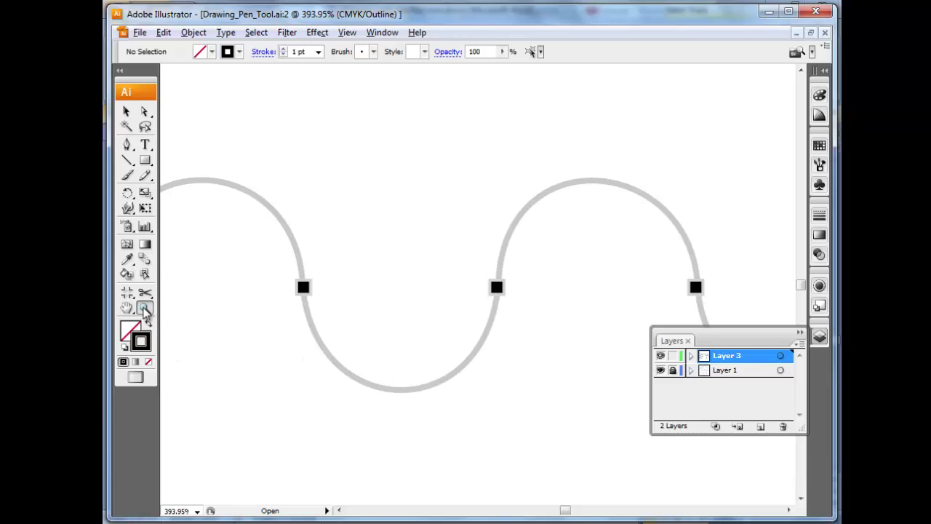
left_click(376, 303, "alt")
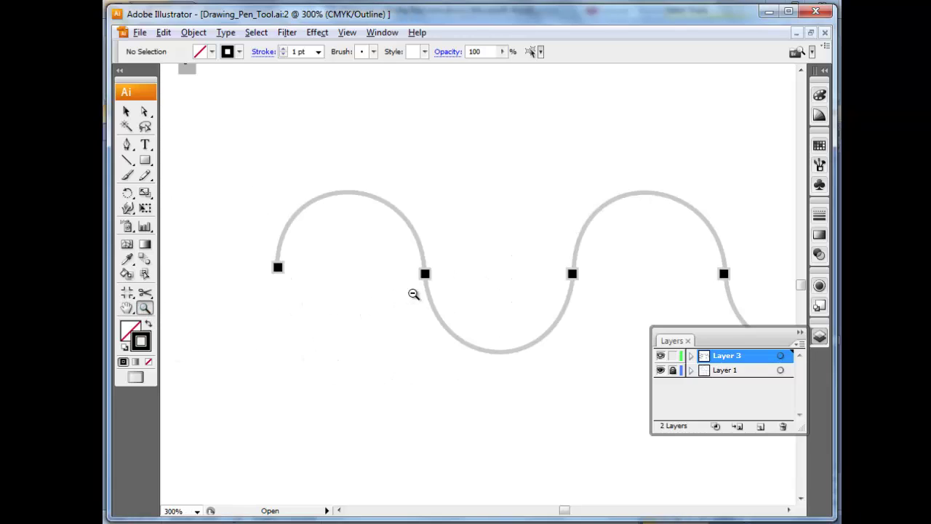
left_click(126, 144)
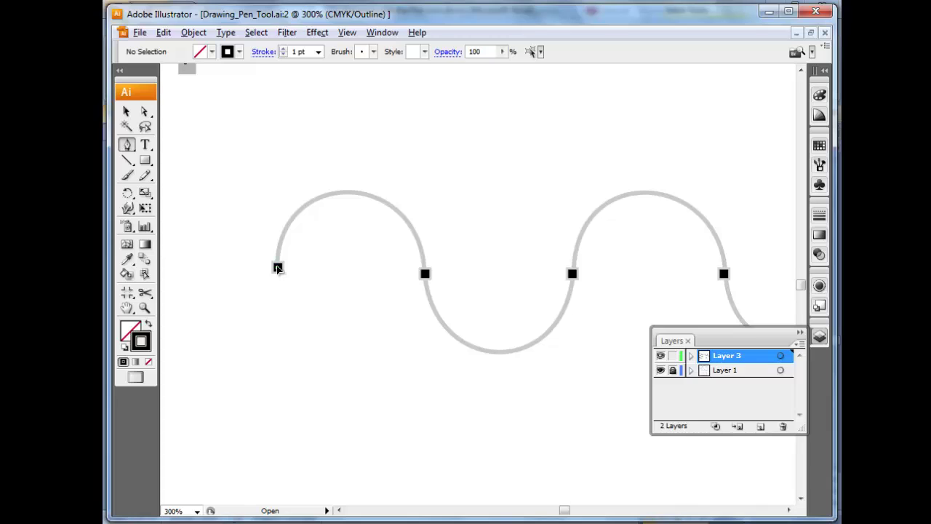
left_click_drag(278, 267, 276, 184)
left_click_drag(425, 275, 449, 379)
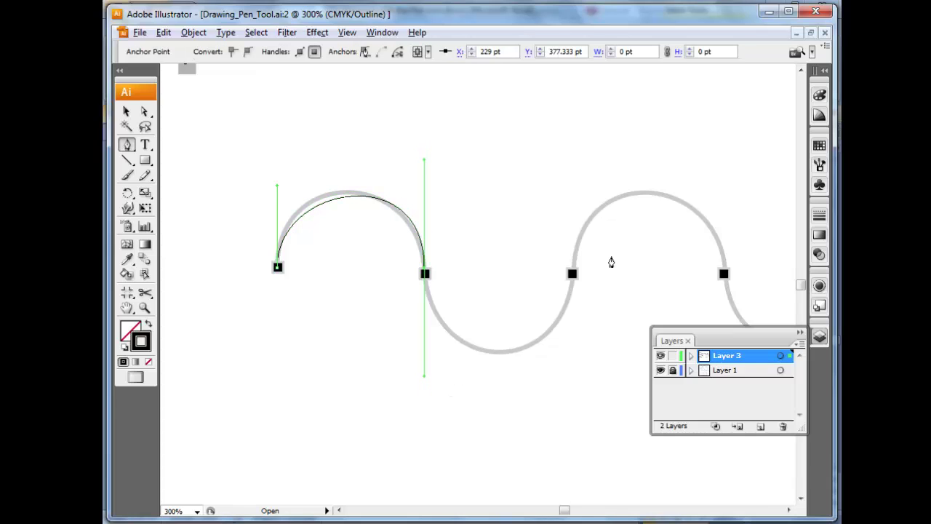
left_click_drag(573, 274, 573, 169)
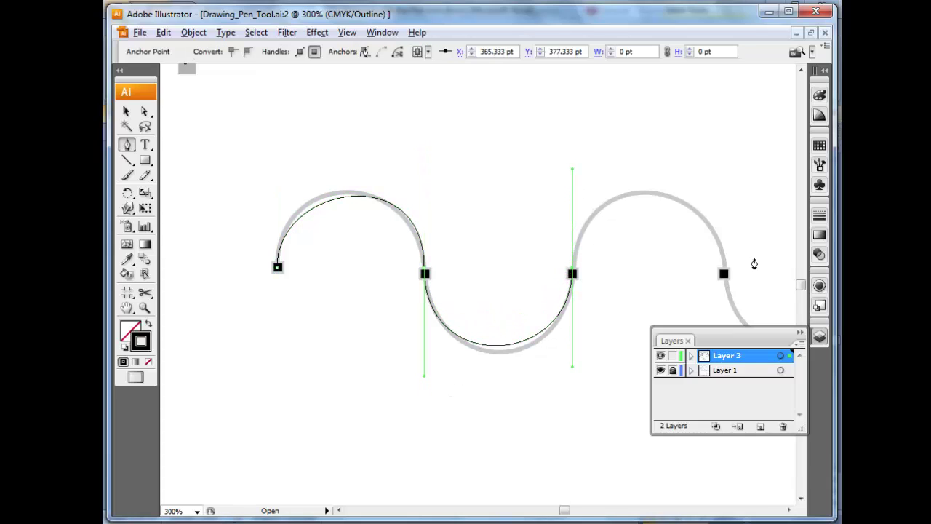
left_click_drag(724, 275, 731, 387)
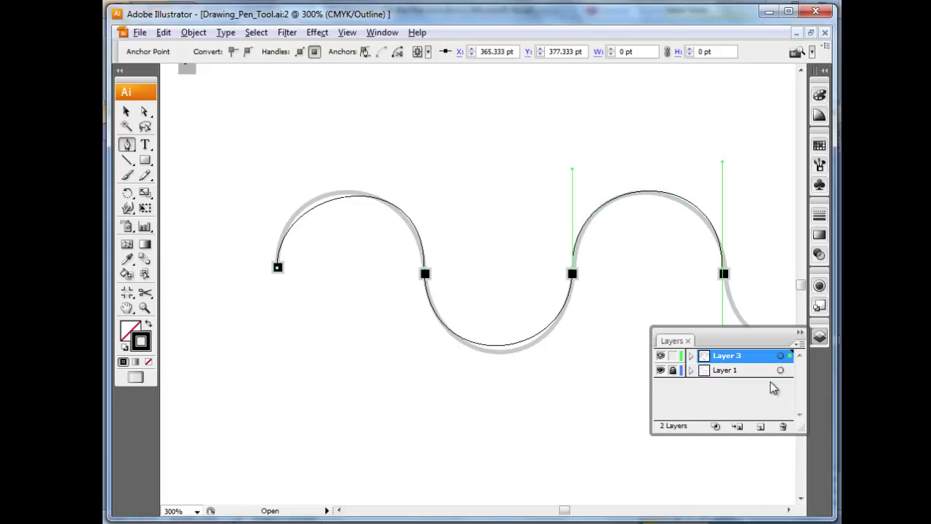
Step: Continue the wave B path through its last two arcs, placing smooth anchors on the fifth and sixth markers
left_click_drag(559, 510, 569, 512)
left_click_drag(573, 276, 573, 158)
left_click_drag(719, 278, 723, 336)
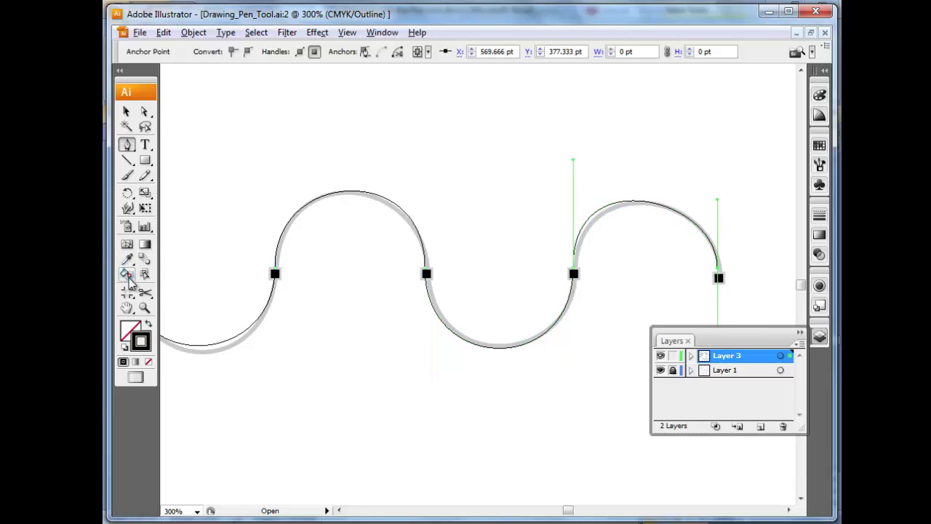
Step: Trace the first arch of the lower scalloped row A and lengthen its starting handle so the curve fits the template
left_click(127, 306)
left_click_drag(235, 387, 424, 229)
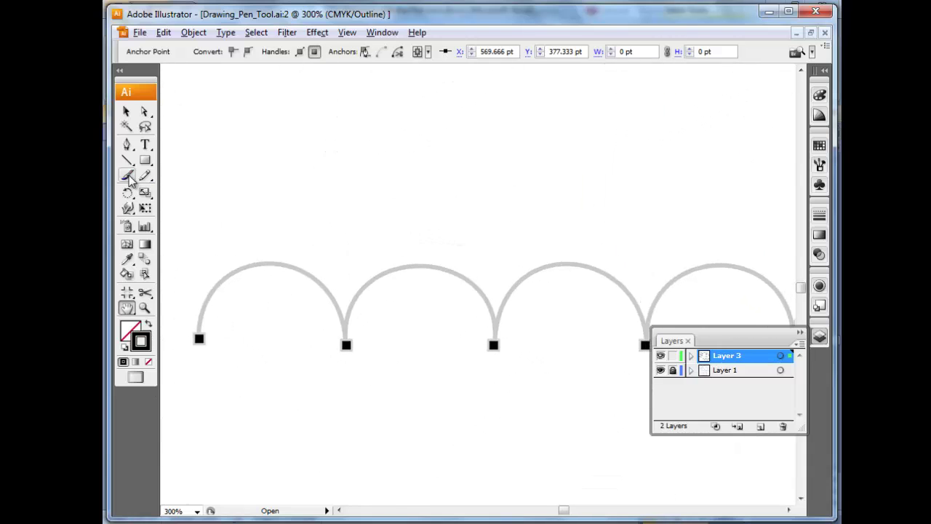
left_click(127, 144)
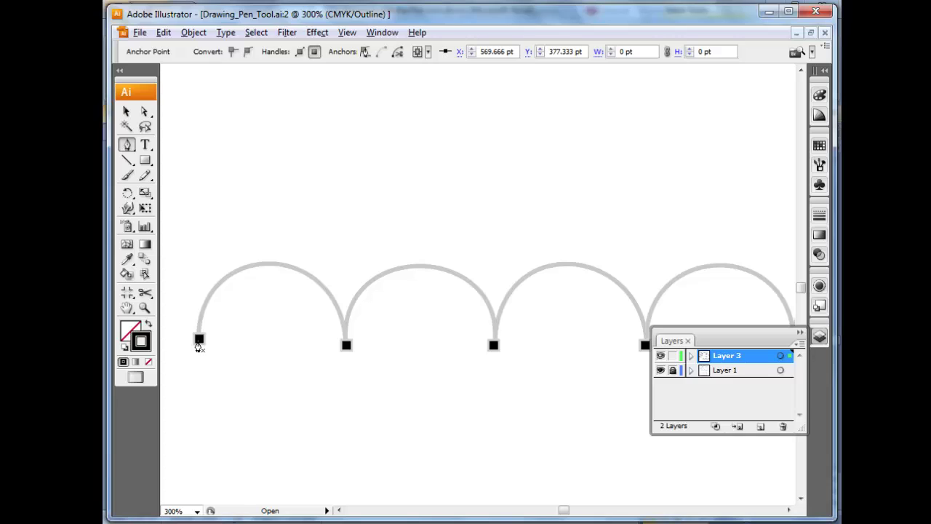
left_click_drag(198, 339, 200, 263)
left_click_drag(201, 261, 201, 260)
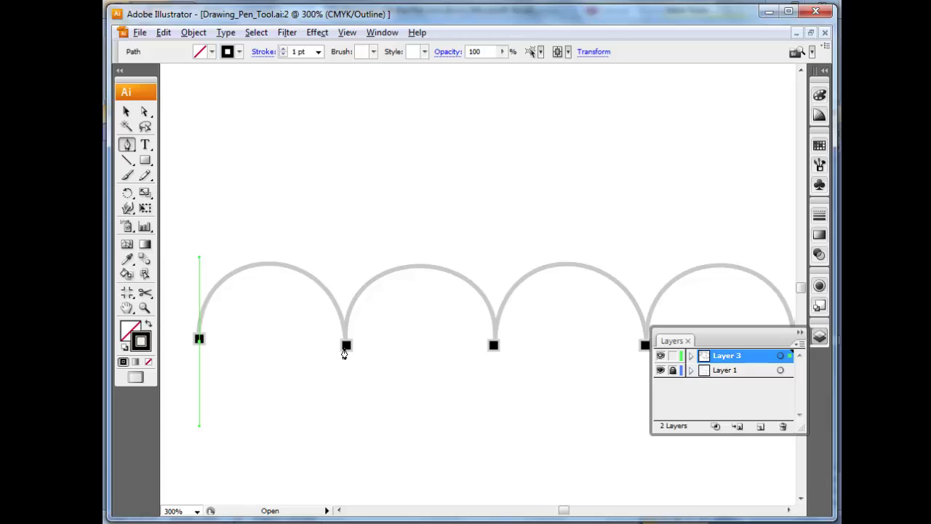
left_click_drag(345, 351, 346, 464)
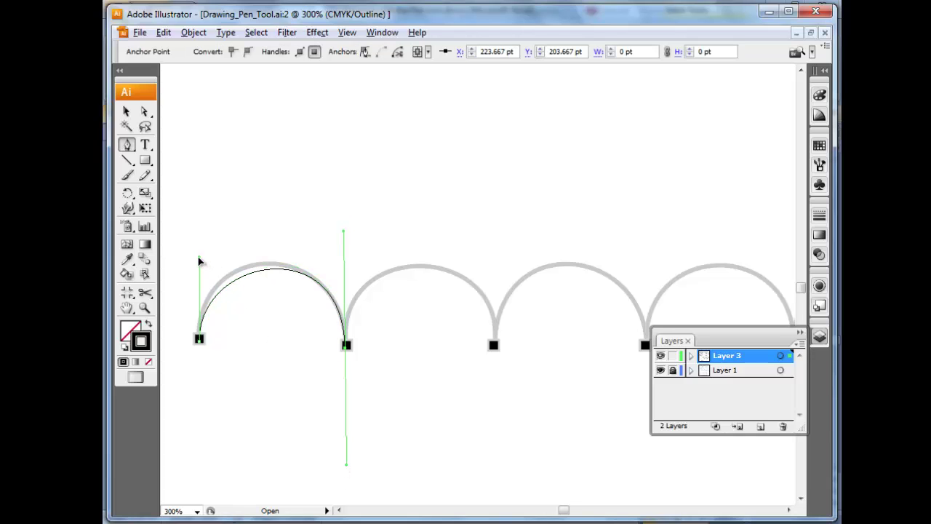
left_click_drag(199, 261, 197, 243)
Step: Convert the scalloped path's second anchor to a corner with an upward outgoing handle and trace the second arch to the third marker
left_click(346, 345)
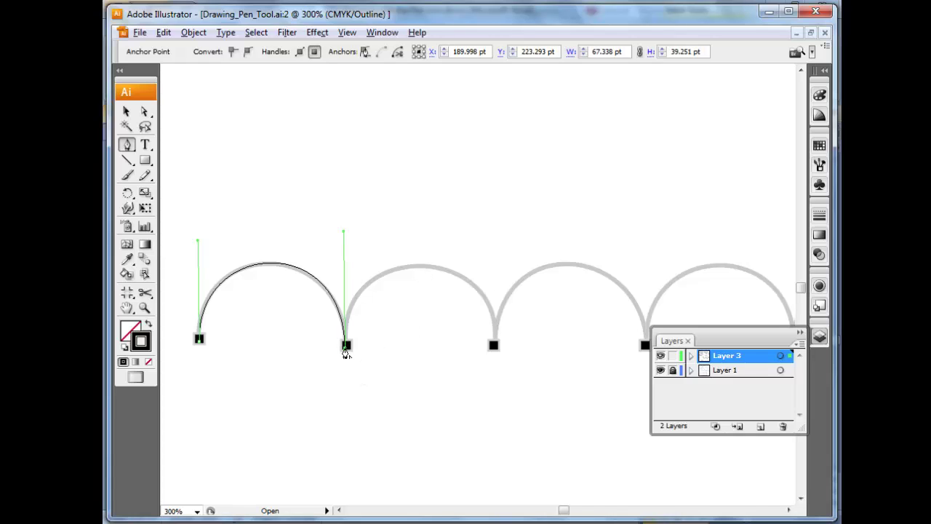
left_click_drag(347, 352, 346, 231)
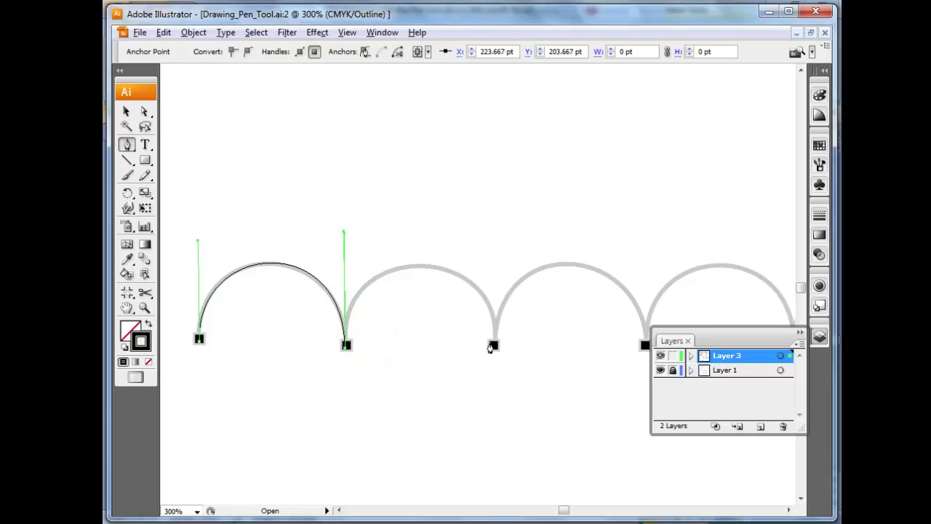
left_click_drag(493, 345, 493, 439)
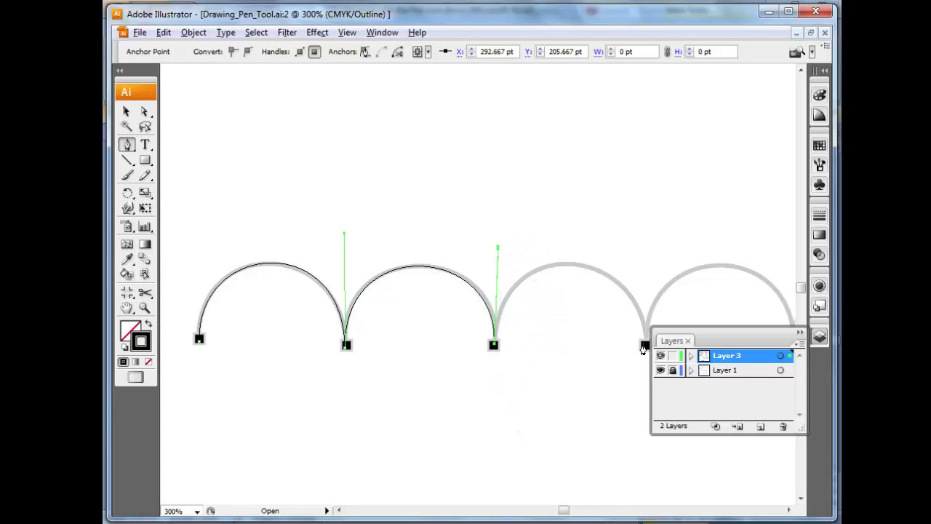
Step: Trace the remaining three arches of scalloped row A through its last marker, converting the in-between anchors to corners with upward outgoing handles
left_click_drag(645, 346, 694, 291)
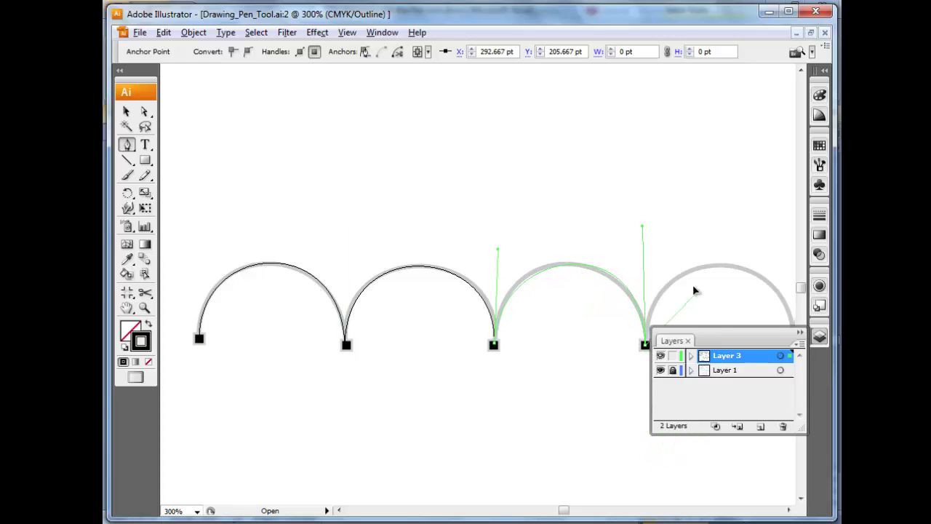
left_click_drag(664, 246, 646, 239)
left_click_drag(565, 509, 572, 515)
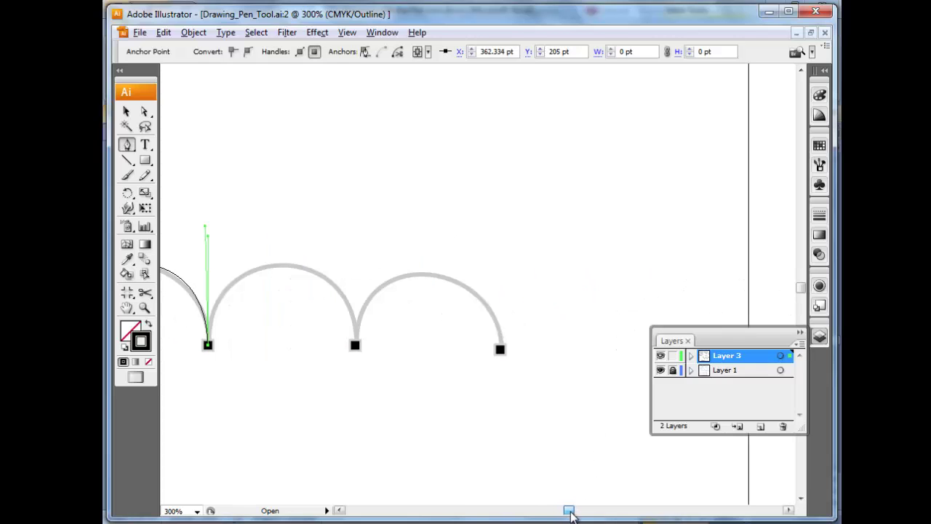
left_click_drag(355, 345, 360, 247)
mouse_move(500, 356)
left_mouse_down()
mouse_move(505, 446)
mouse_move(604, 353)
left_mouse_up()
left_click_drag(523, 449, 431, 455)
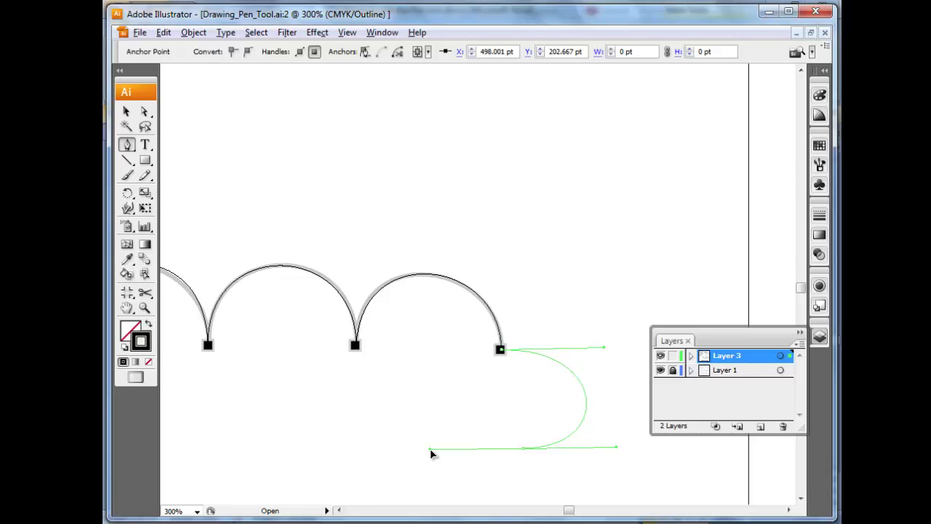
left_click_drag(432, 454, 431, 453)
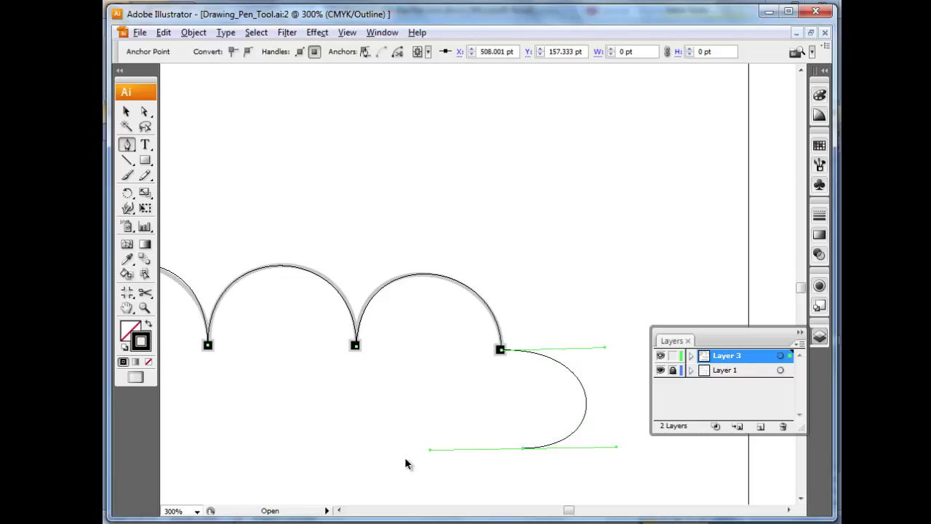
key("ctrl+z")
Step: Deselect the finished scalloped path and trace the first arch of the lower row B with smooth Pen tool anchors on its first two markers
key("v")
left_click(287, 414)
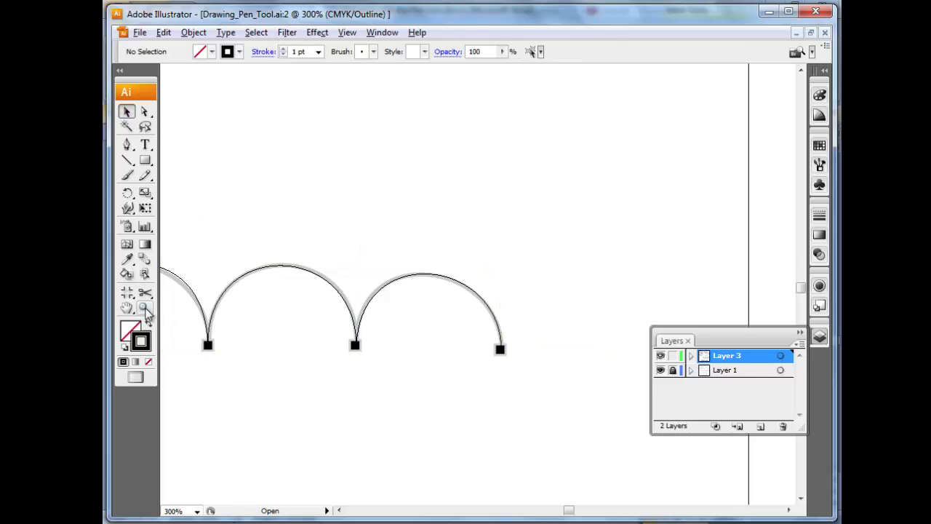
key("ctrl+0")
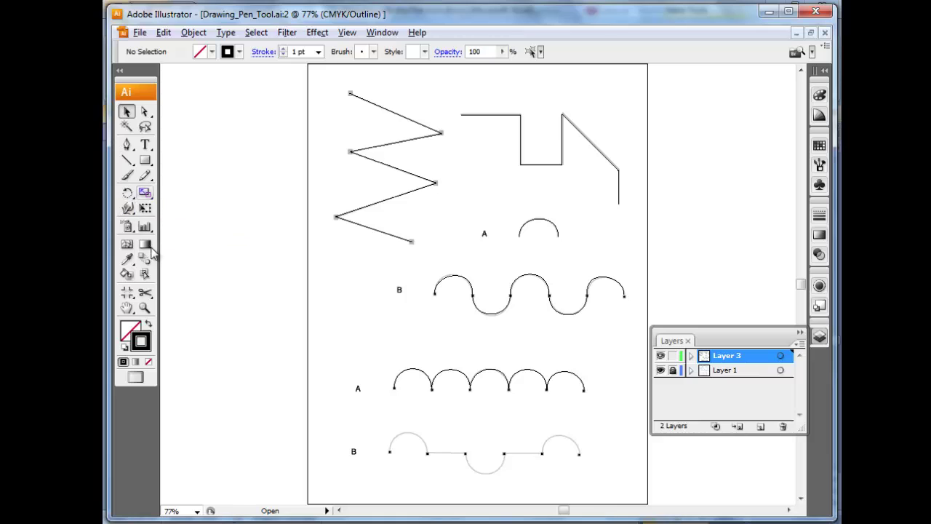
left_click(144, 308)
left_click_drag(346, 395, 619, 492)
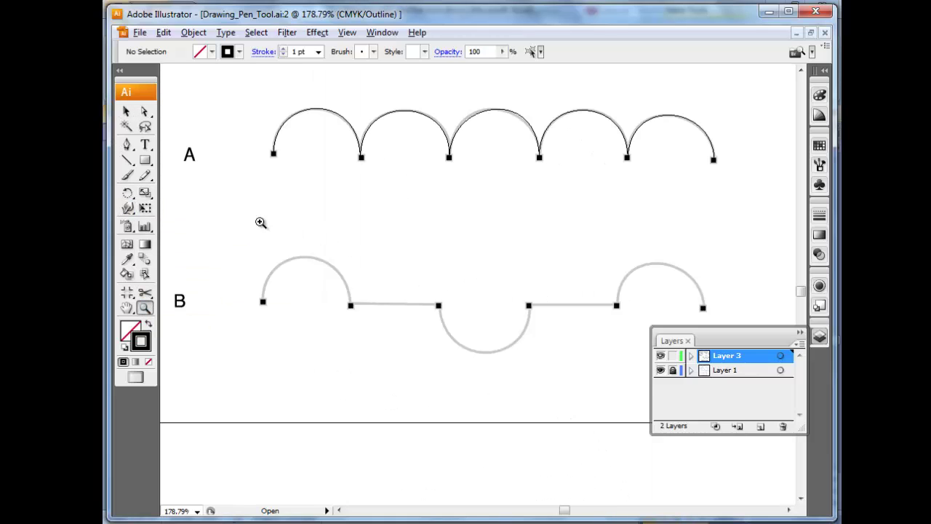
left_click(128, 145)
left_click_drag(263, 302, 263, 241)
left_click_drag(351, 306, 353, 369)
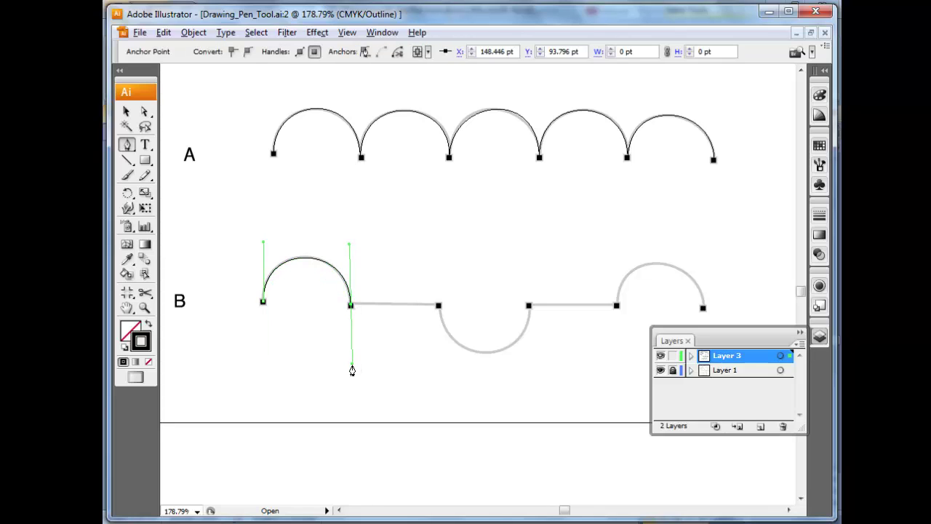
Step: Remove the second anchor's outgoing handle, then continue path B with a straight segment to the third marker and a downward curve to the fourth
left_click(350, 305)
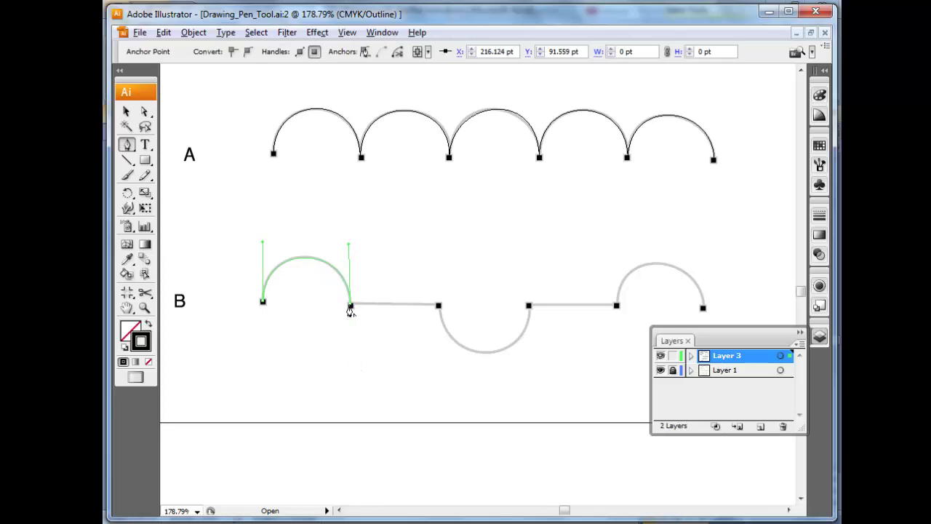
left_click(439, 307)
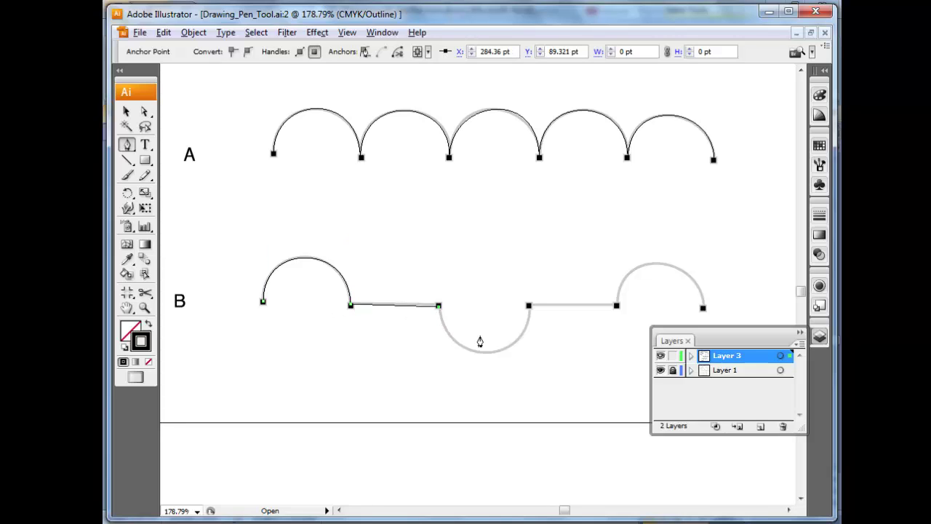
left_click_drag(529, 306, 556, 205)
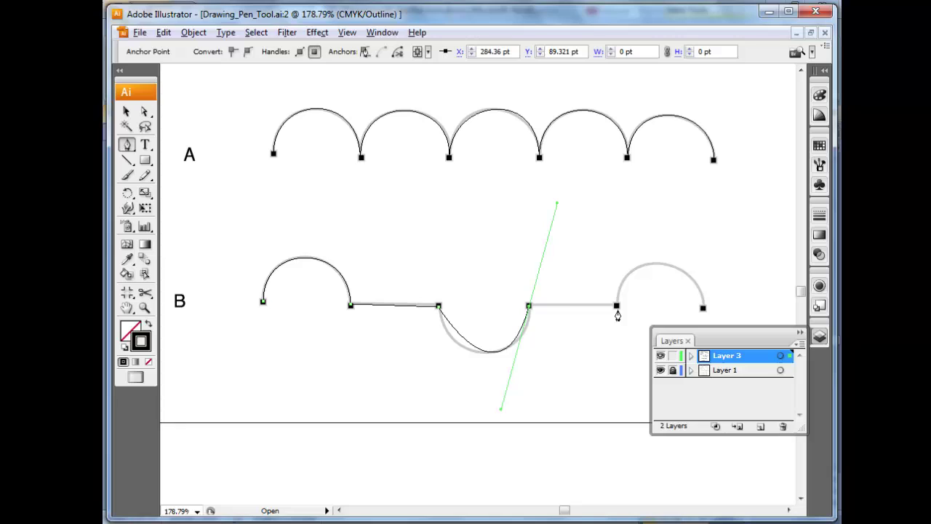
Step: Continue path B with a straight segment from the fourth to the fifth marker, and trace the last arch using an upward outgoing handle
left_click(530, 307)
left_click(618, 307)
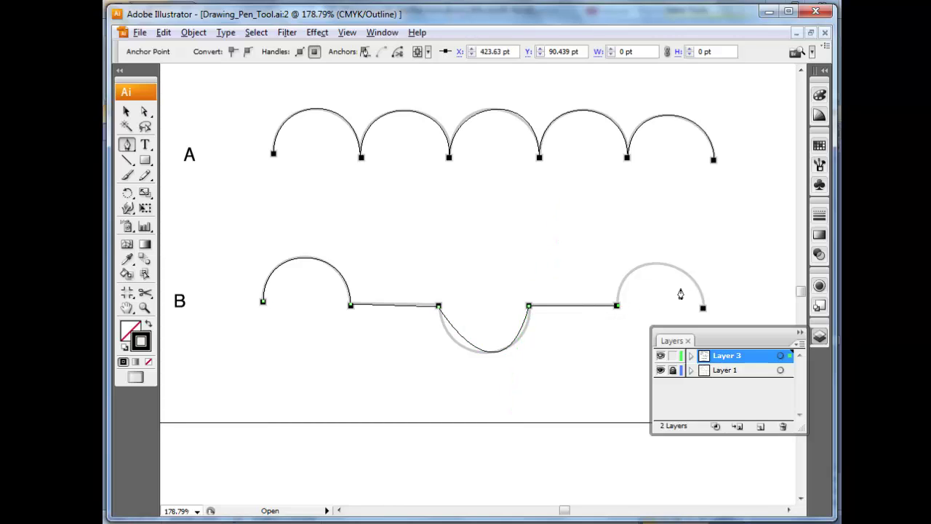
left_click_drag(618, 307, 626, 267)
left_click_drag(703, 311, 715, 381)
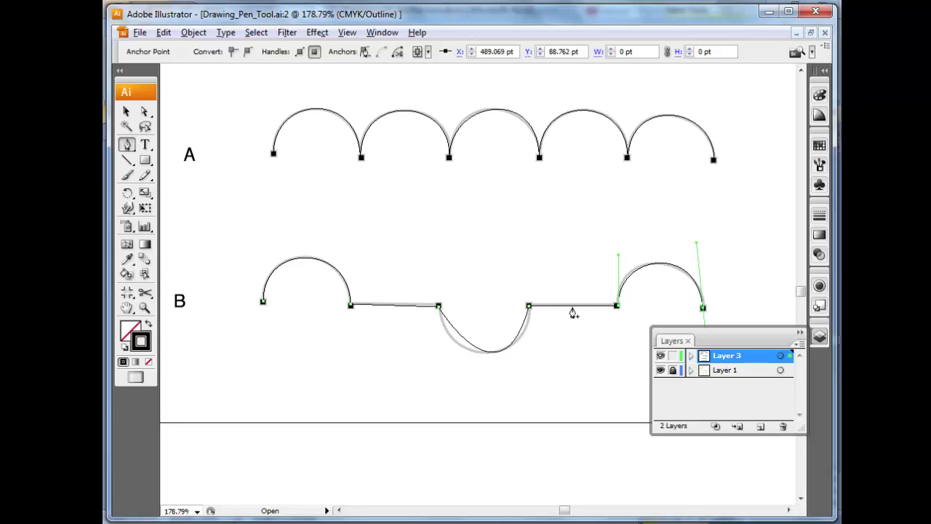